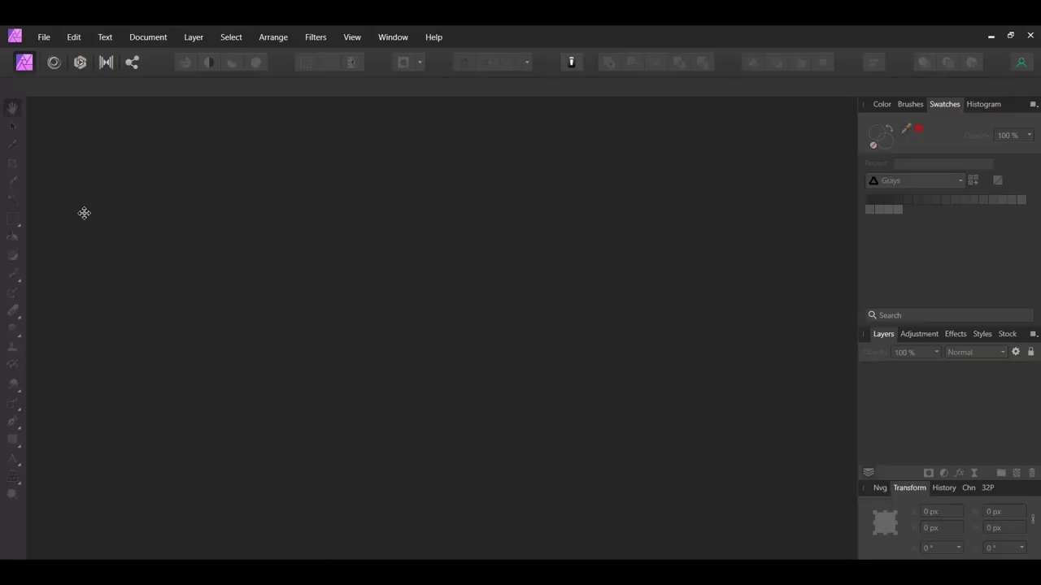
# Create a new document with page width and height both set to 1000 px
pyautogui.click(43, 38)
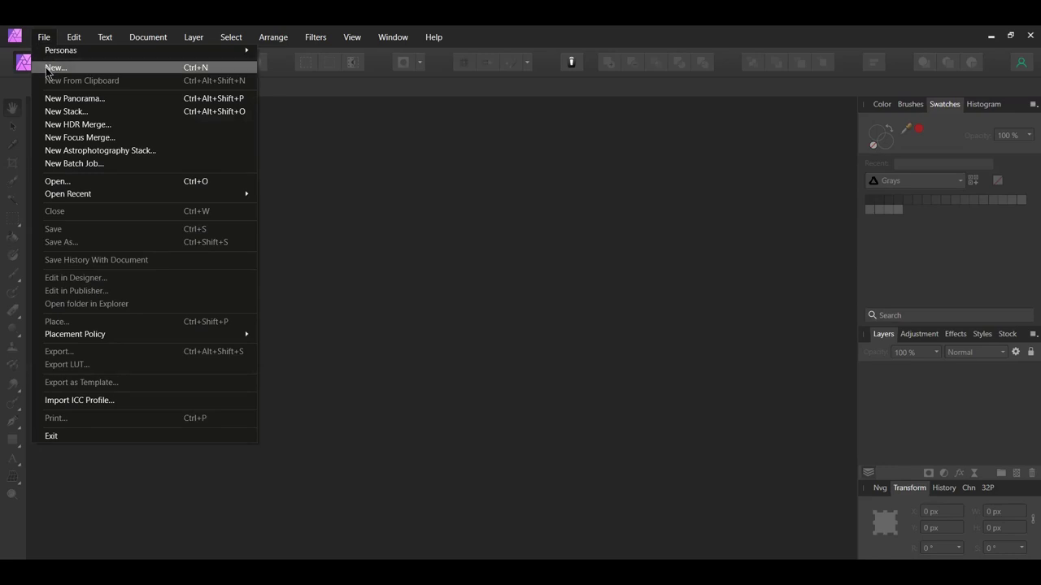
pyautogui.click(46, 69)
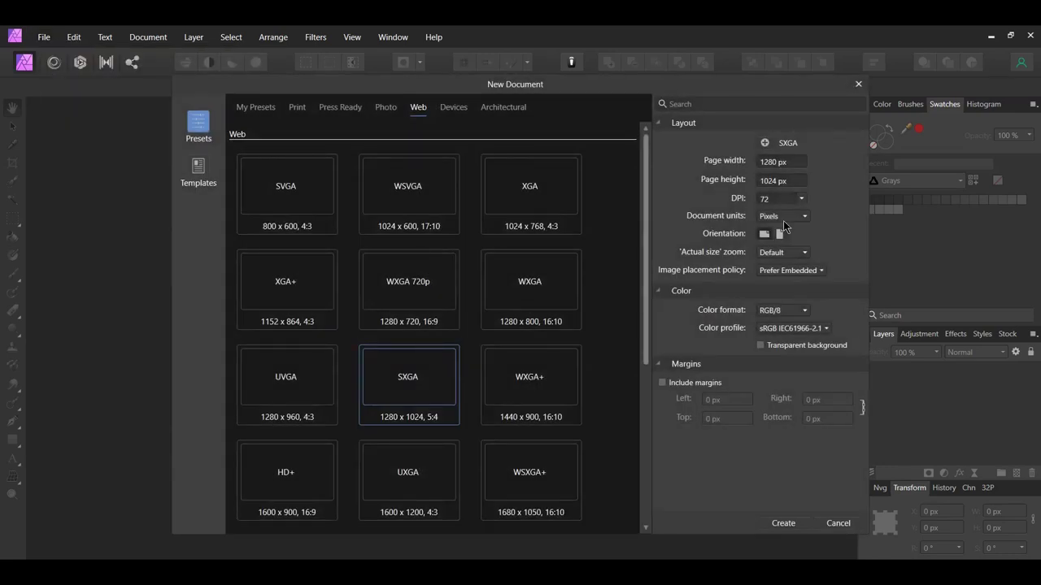
pyautogui.click(788, 162)
pyautogui.write('1000')
pyautogui.press('Return')
pyautogui.click(789, 180)
pyautogui.write('1000')
pyautogui.press('Return')
pyautogui.click(782, 524)
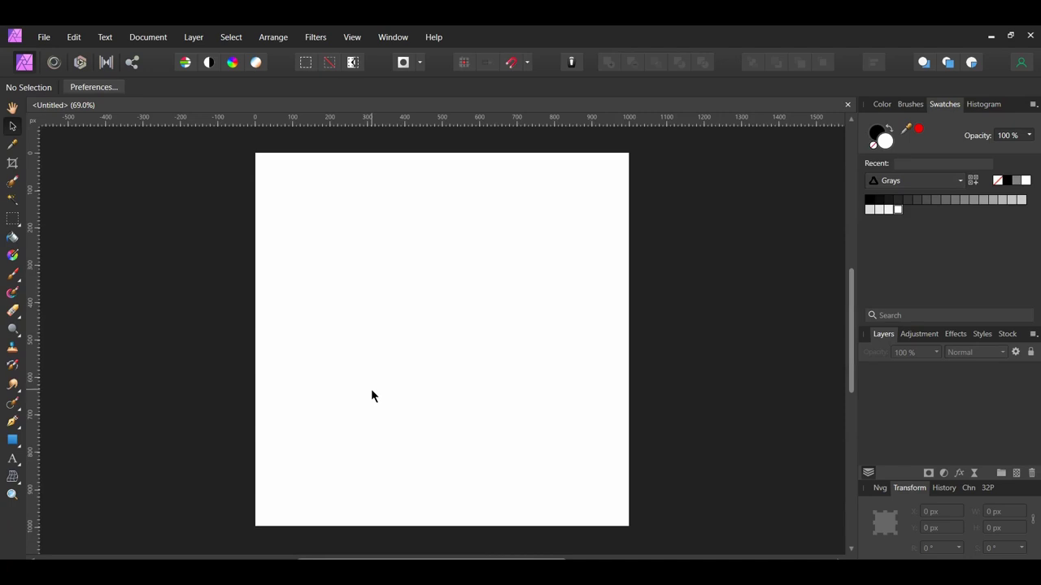
# Add a pixel layer and pick the 64 px soft Basic brush at 50% flow
pyautogui.click(1016, 473)
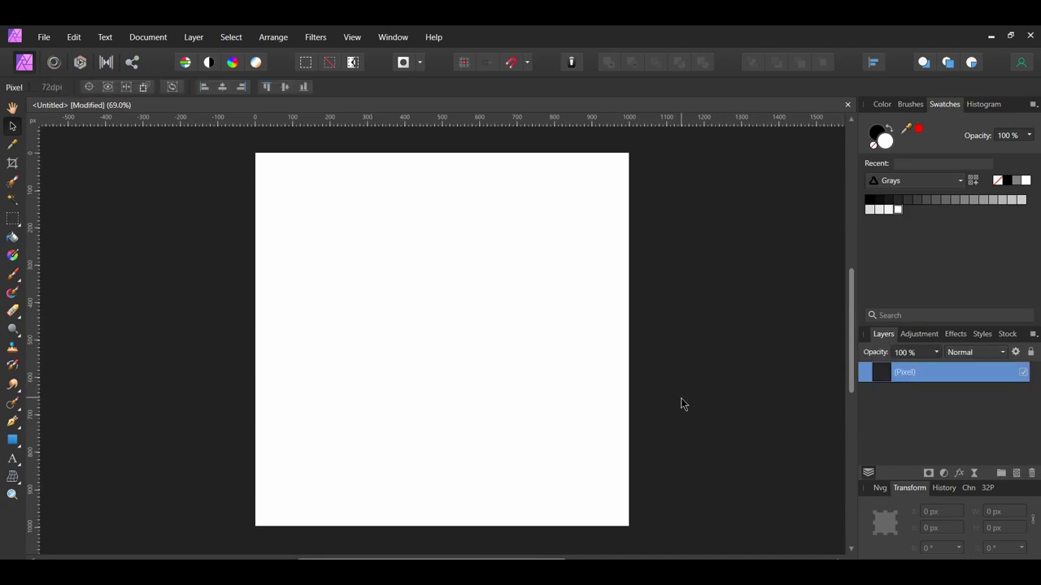
pyautogui.press('b')
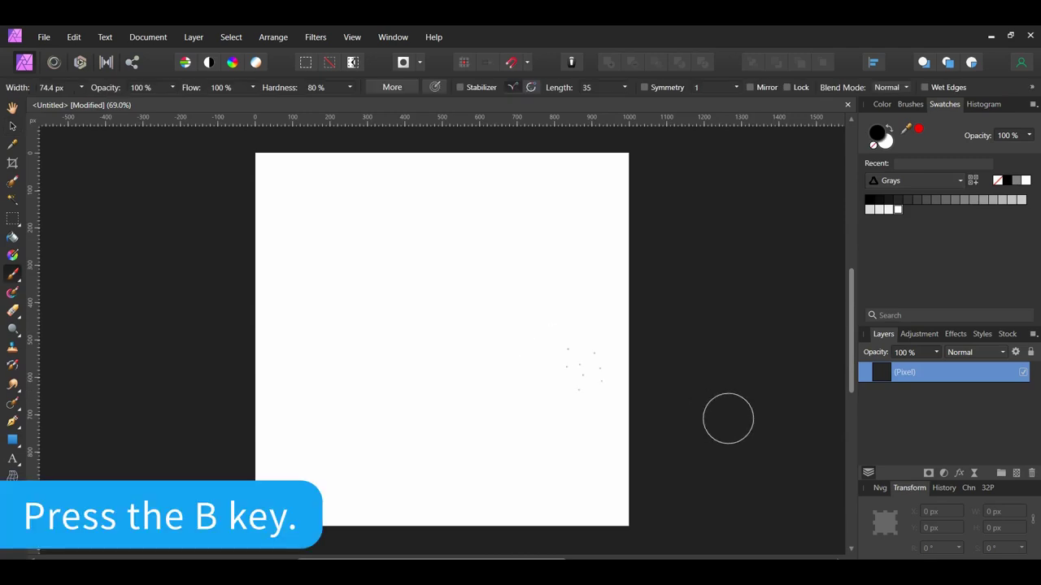
pyautogui.click(907, 105)
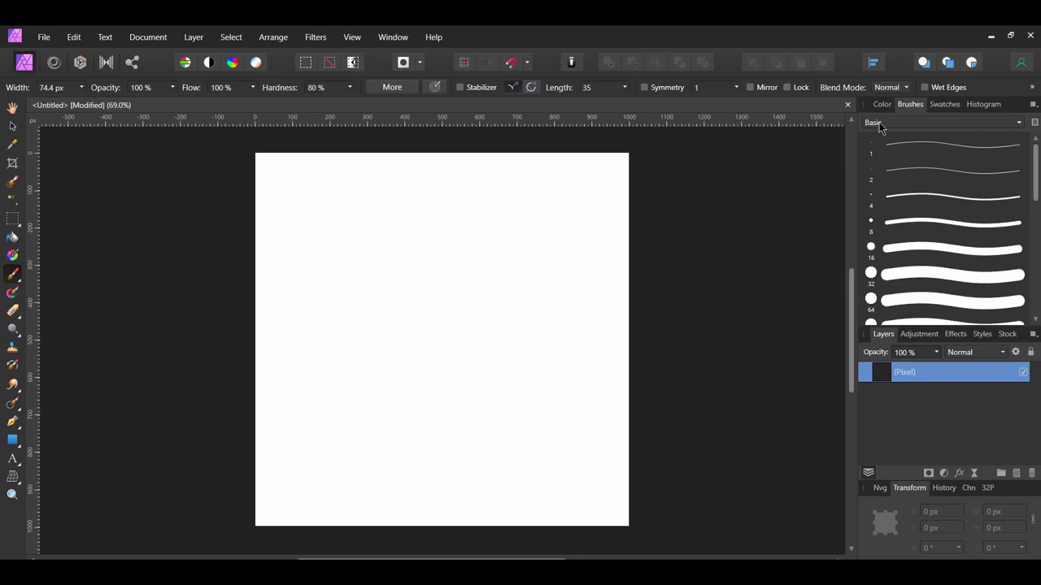
pyautogui.moveTo(1036, 158); pyautogui.dragTo(1040, 254)
pyautogui.click(1000, 242)
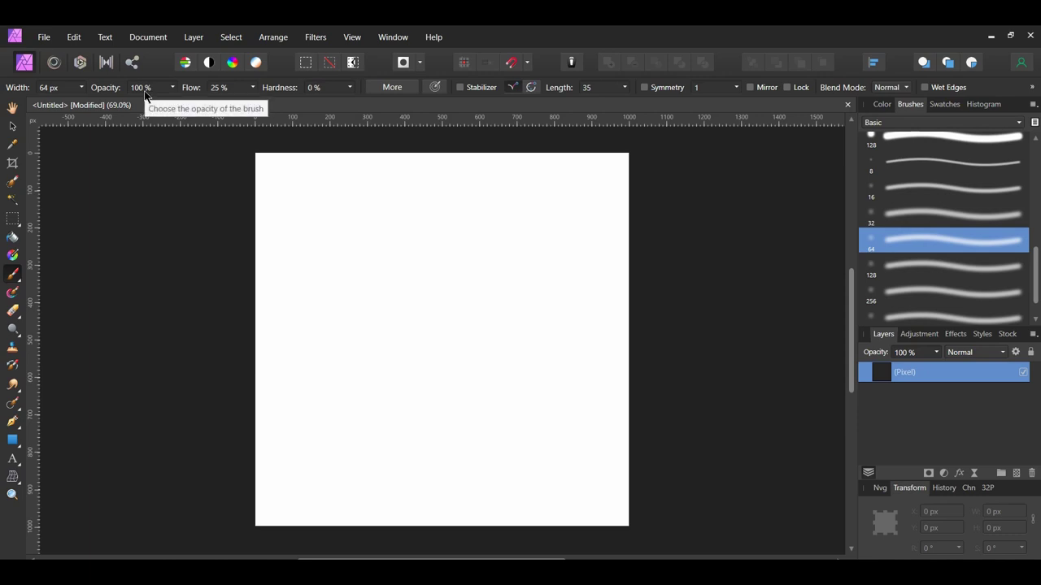
pyautogui.click(226, 89)
pyautogui.write('50')
pyautogui.press('Return')
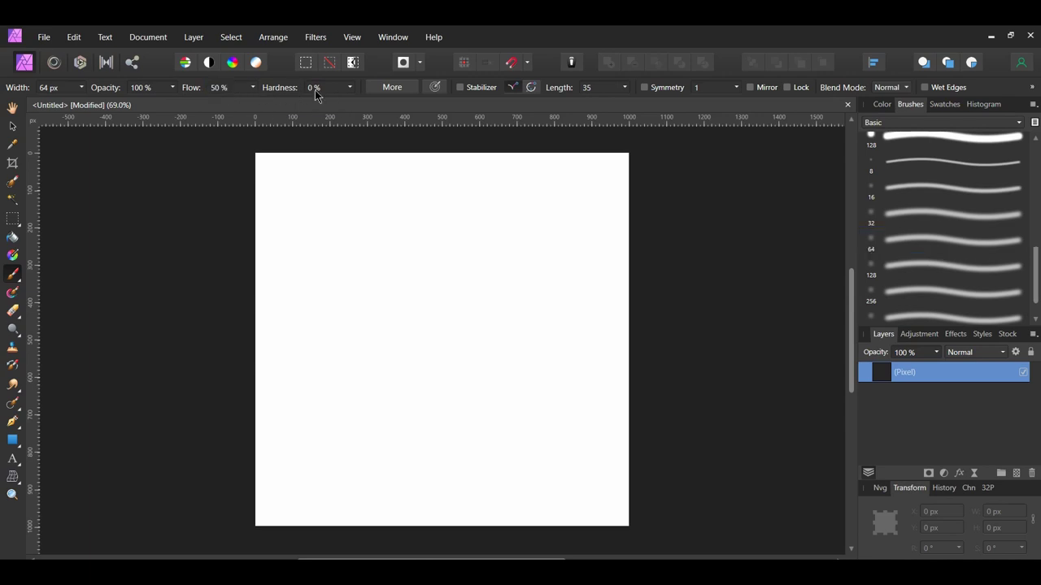
# Dab soft grey dust dots around the canvas, redoing one slightly lower
pyautogui.click(282, 196)
pyautogui.click(283, 285)
pyautogui.hotkey('ctrl', 'z')
pyautogui.click(279, 298)
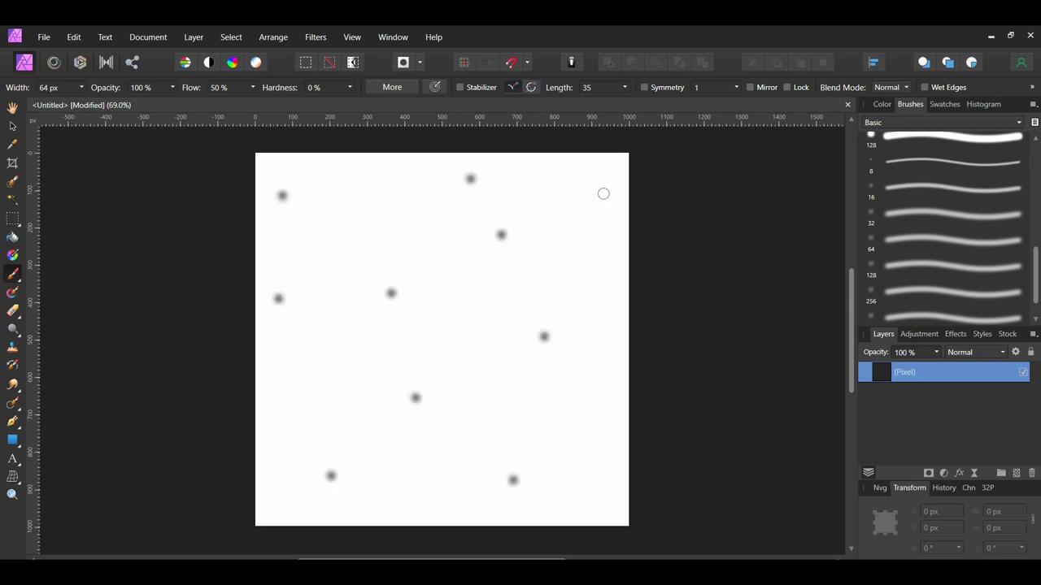
pyautogui.click(603, 194)
# Export the dust canvas in PNG format, saving it as 'Dust Brush' in Create Dust
pyautogui.click(42, 38)
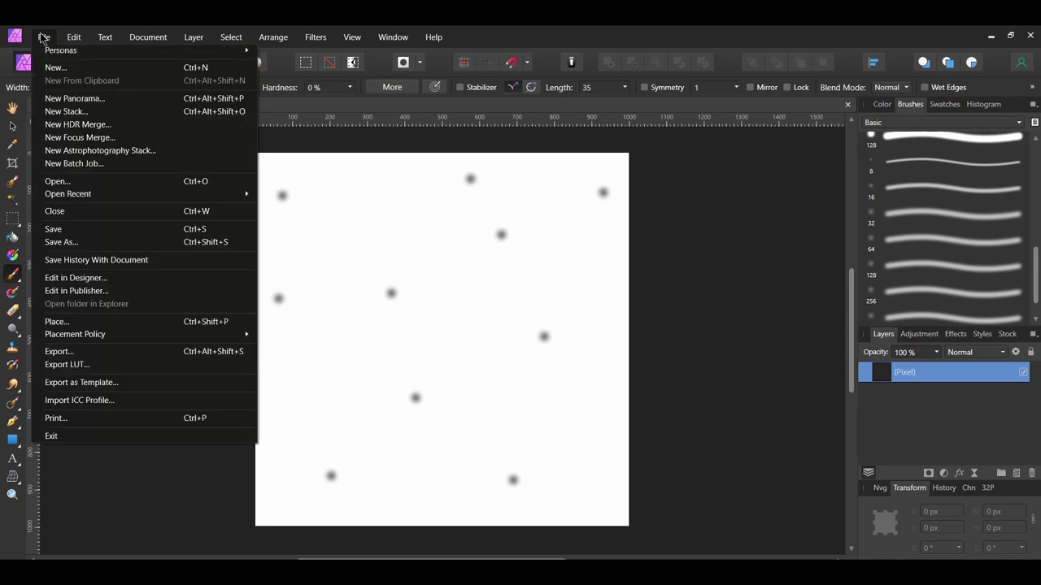
pyautogui.click(86, 353)
pyautogui.click(325, 199)
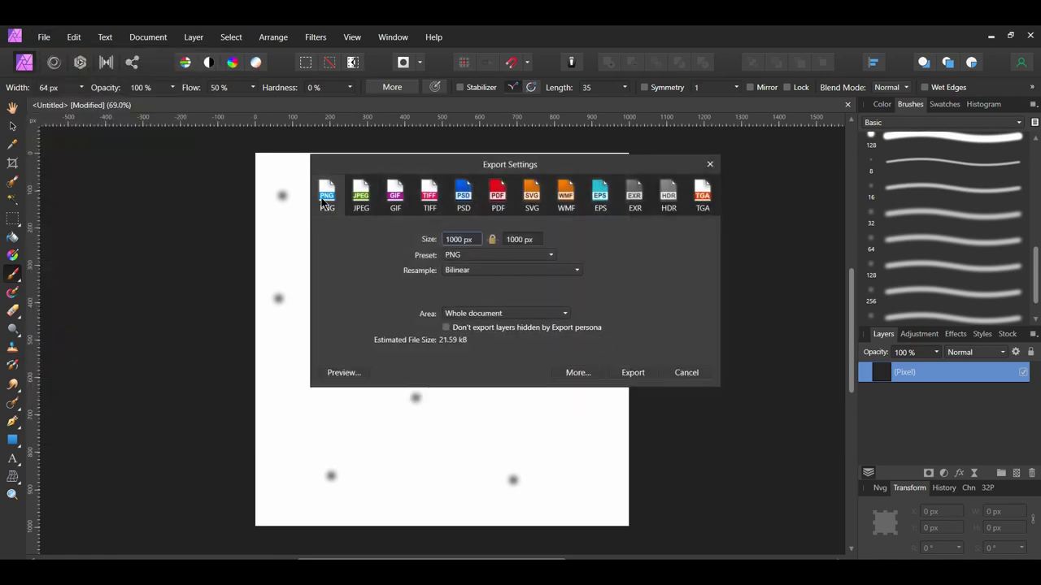
pyautogui.click(642, 375)
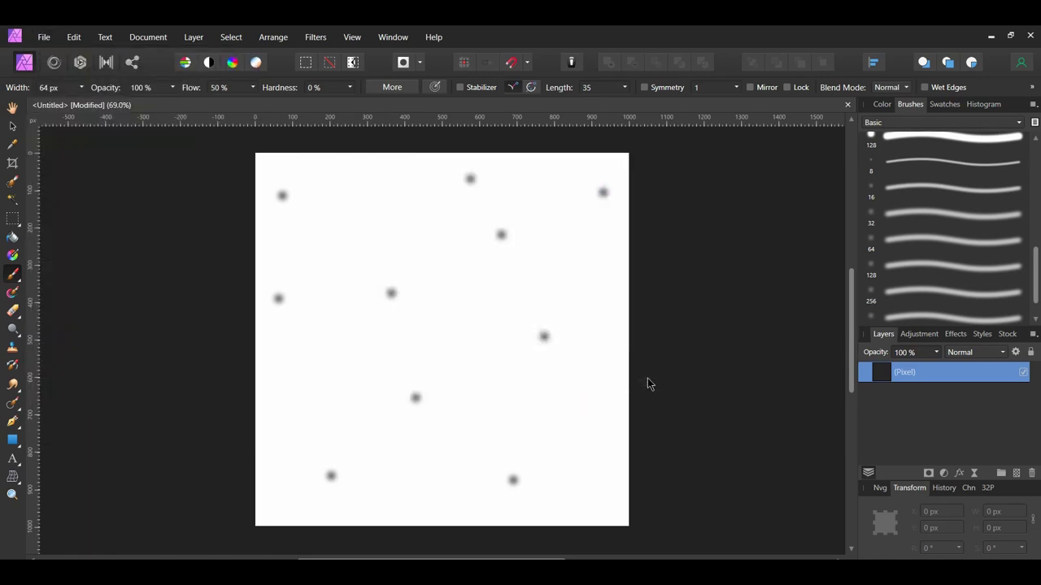
pyautogui.write('Dust Brush')
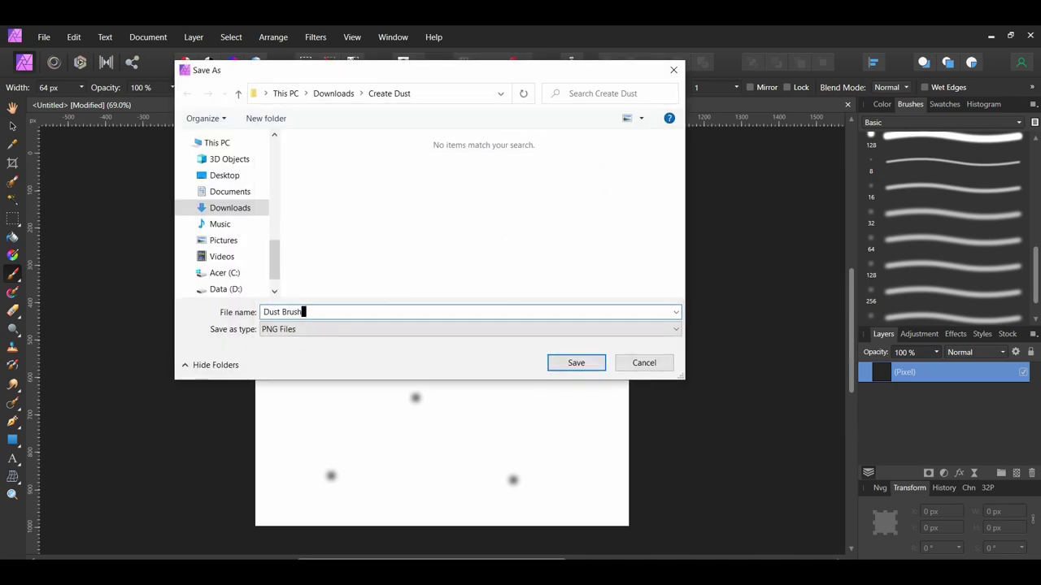
pyautogui.click(593, 368)
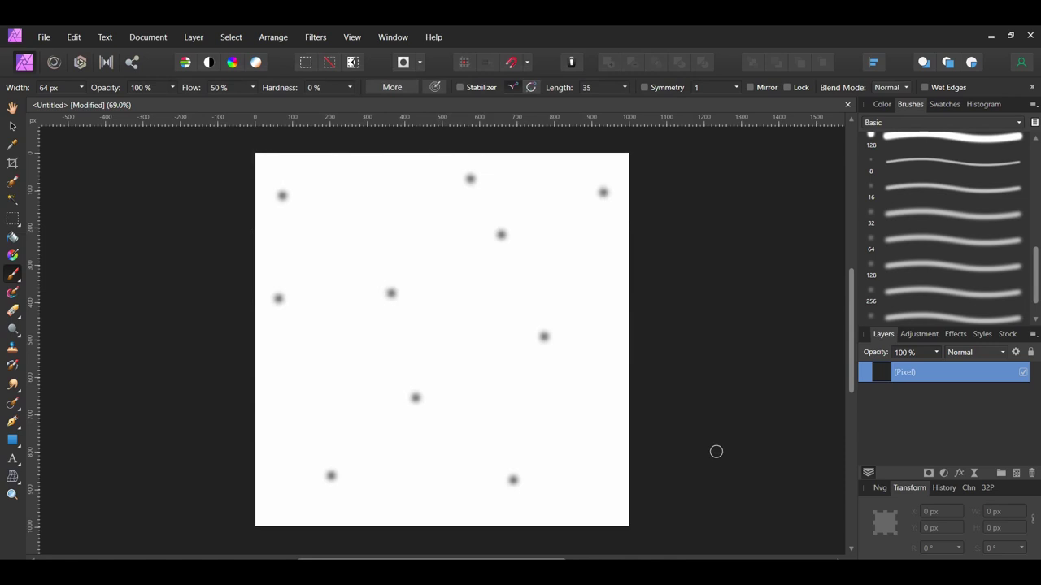
# Open the graffiti warehouse photo and duplicate its Background layer with Ctrl+J
pyautogui.click(44, 36)
pyautogui.click(57, 183)
pyautogui.click(404, 181)
pyautogui.click(572, 362)
pyautogui.hotkey('ctrl', 'j')
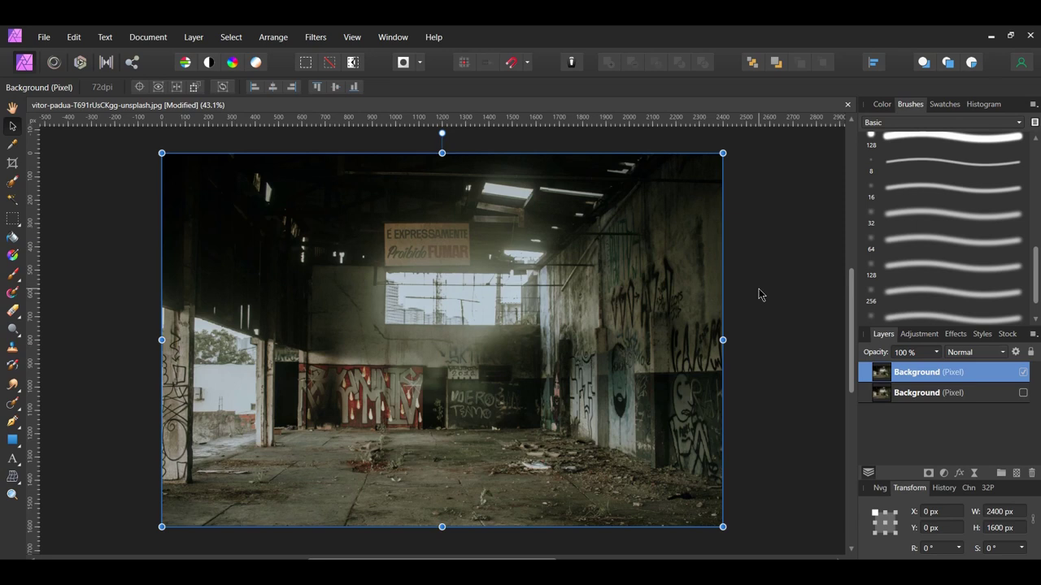
# Add a Recolor adjustment with Hue 195°, Saturation 41% and Lightness −20%
pyautogui.click(945, 473)
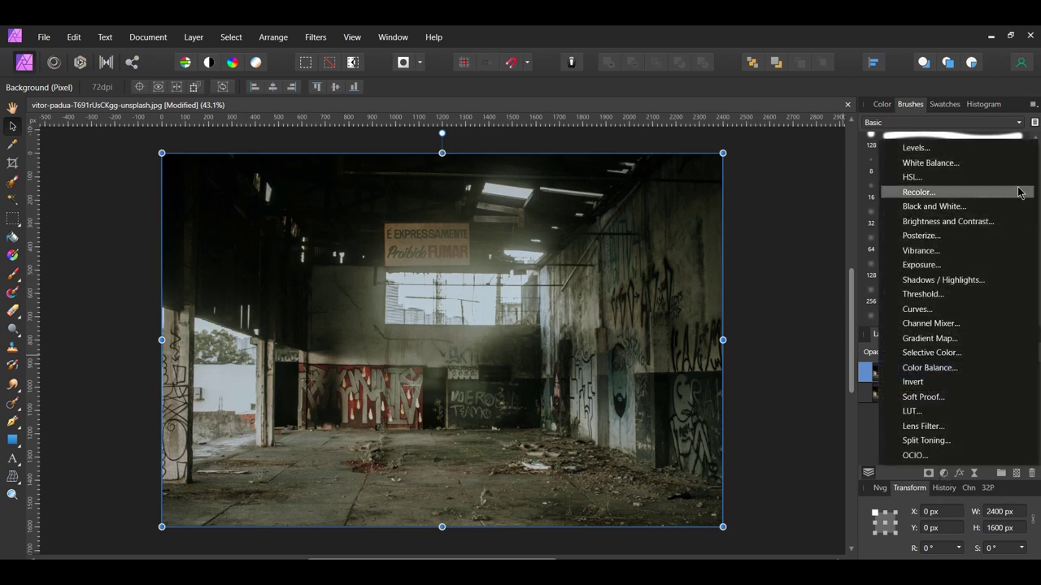
pyautogui.click(919, 192)
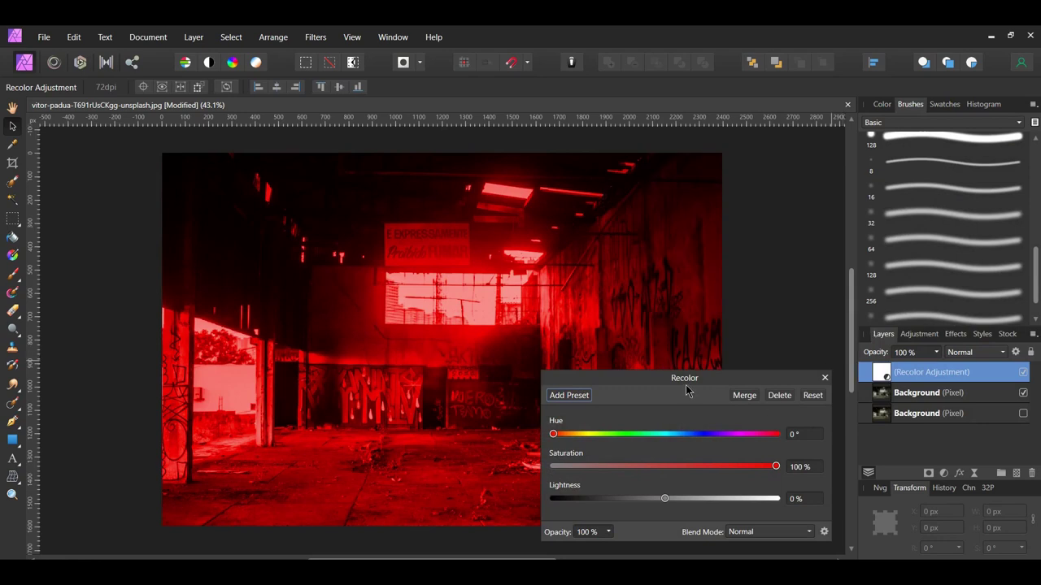
pyautogui.moveTo(687, 381); pyautogui.dragTo(818, 299)
pyautogui.click(936, 352)
pyautogui.write('195')
pyautogui.press('Return')
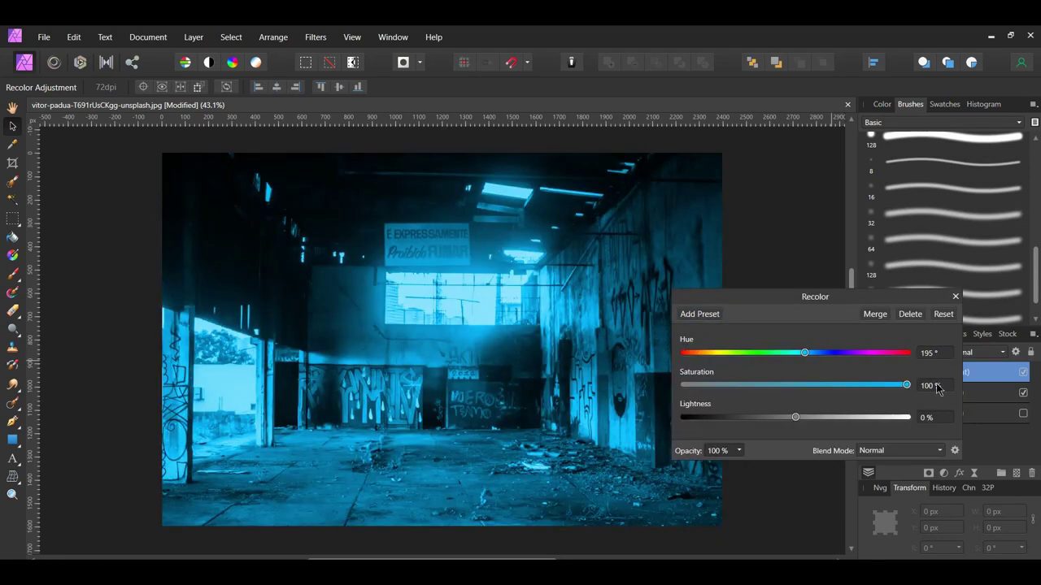
pyautogui.click(931, 385)
pyautogui.write('41')
pyautogui.press('Return')
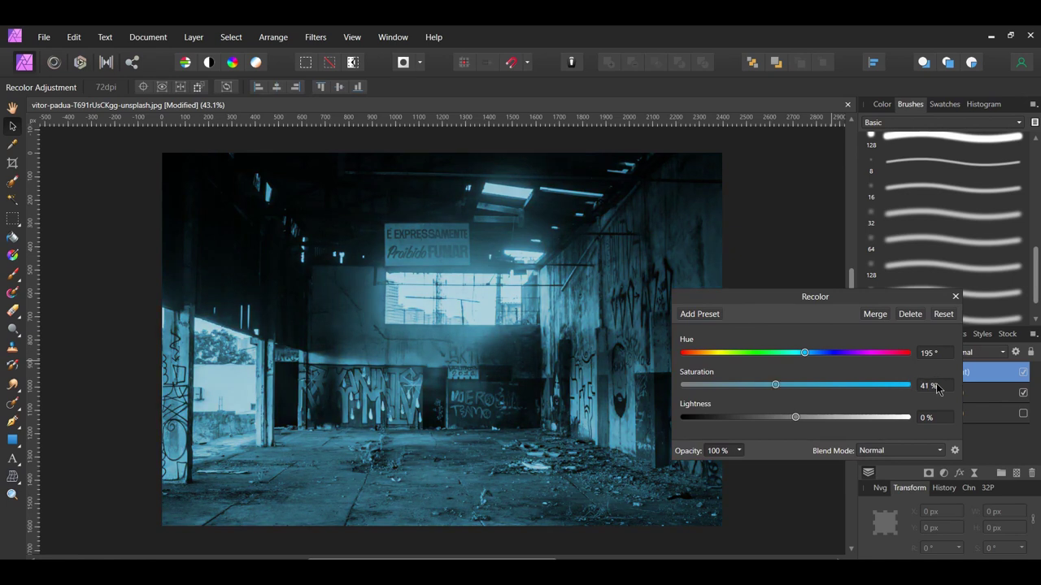
pyautogui.click(929, 418)
pyautogui.write('-20')
pyautogui.press('Return')
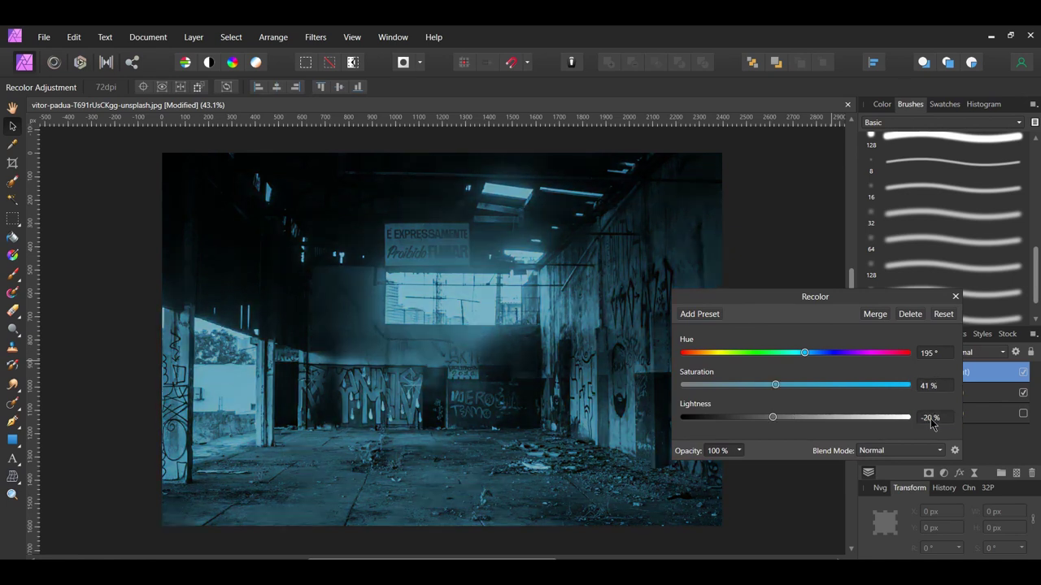
# Set the Recolor layer to 50% opacity in Soft Light blend mode and compare it on/off
pyautogui.click(728, 452)
pyautogui.write('50')
pyautogui.press('Return')
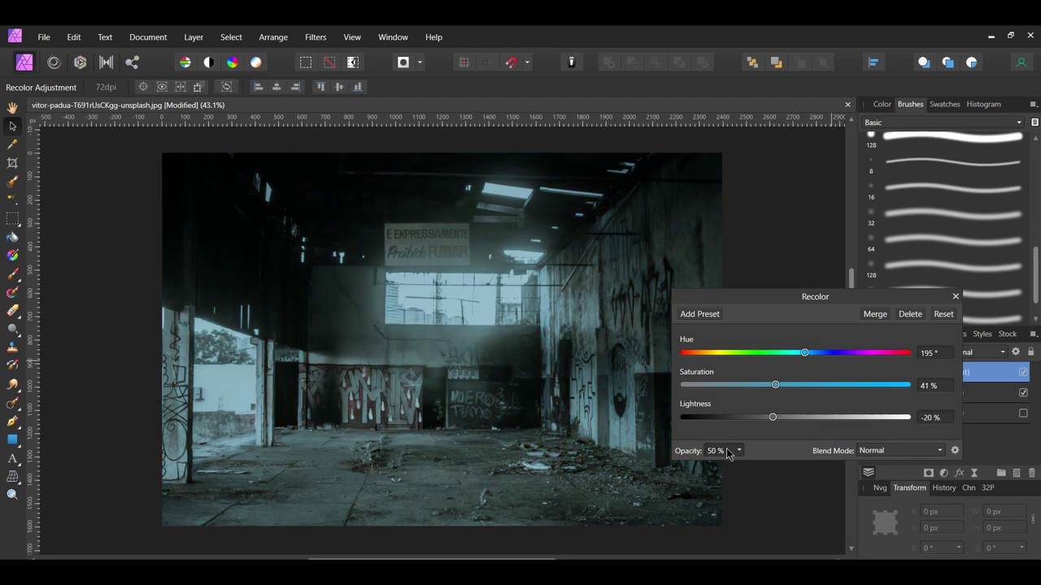
pyautogui.click(899, 450)
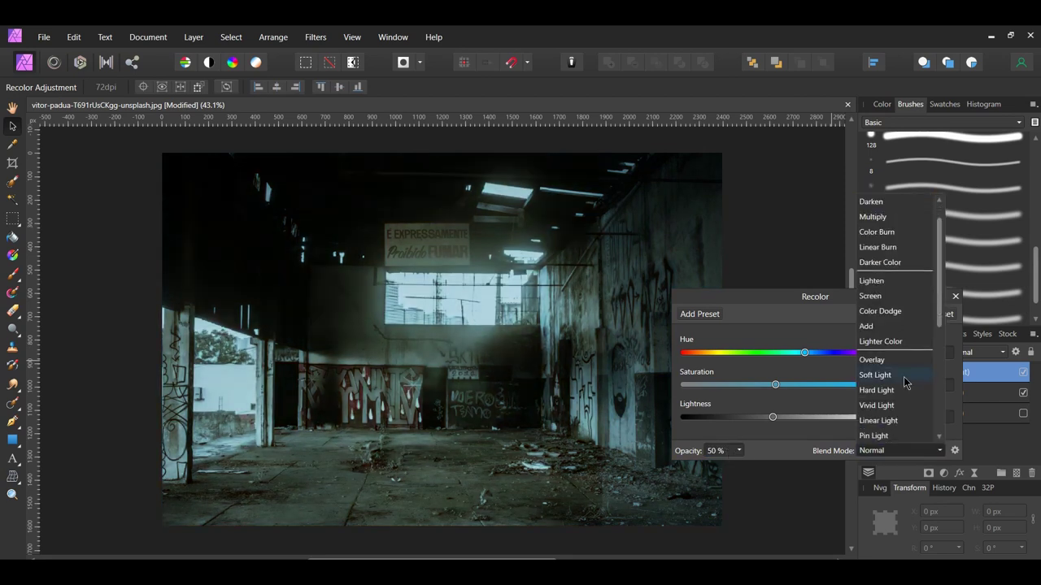
pyautogui.click(904, 377)
pyautogui.click(953, 298)
pyautogui.click(1022, 372)
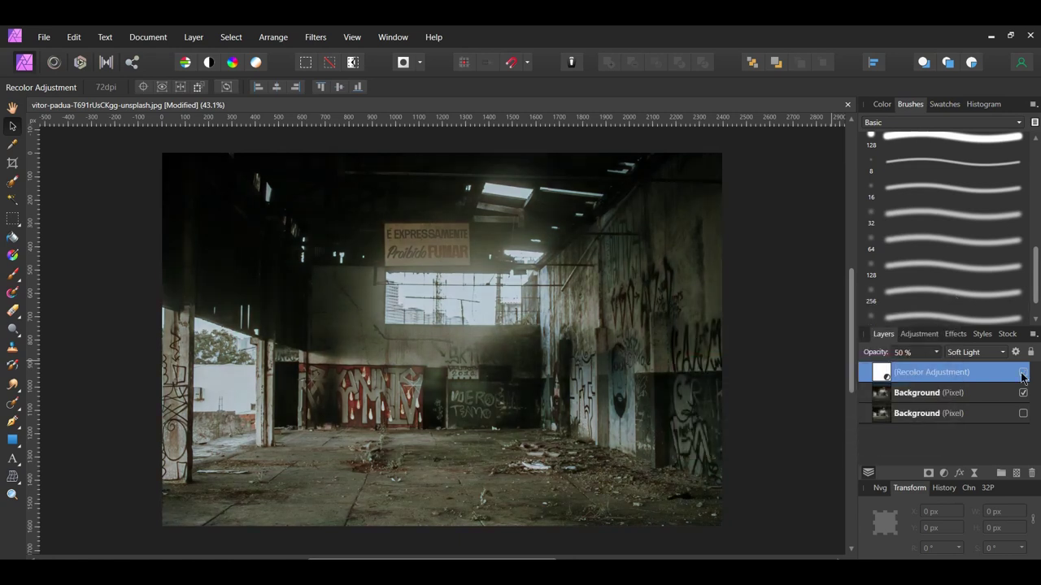
pyautogui.click(1022, 372)
pyautogui.click(800, 418)
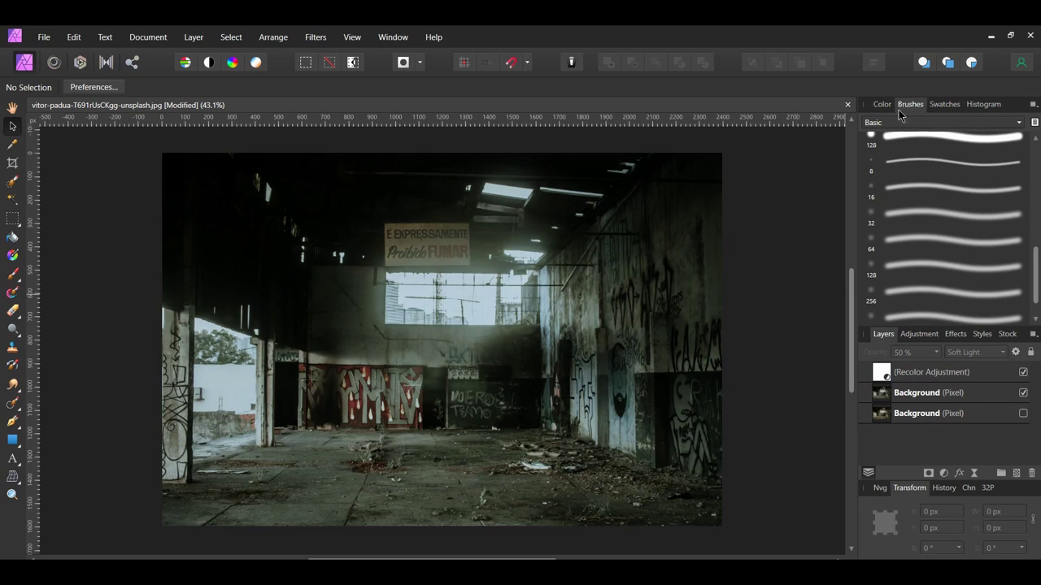
# Create a new brush category and rename it 'Paint Brushes'
pyautogui.click(1032, 105)
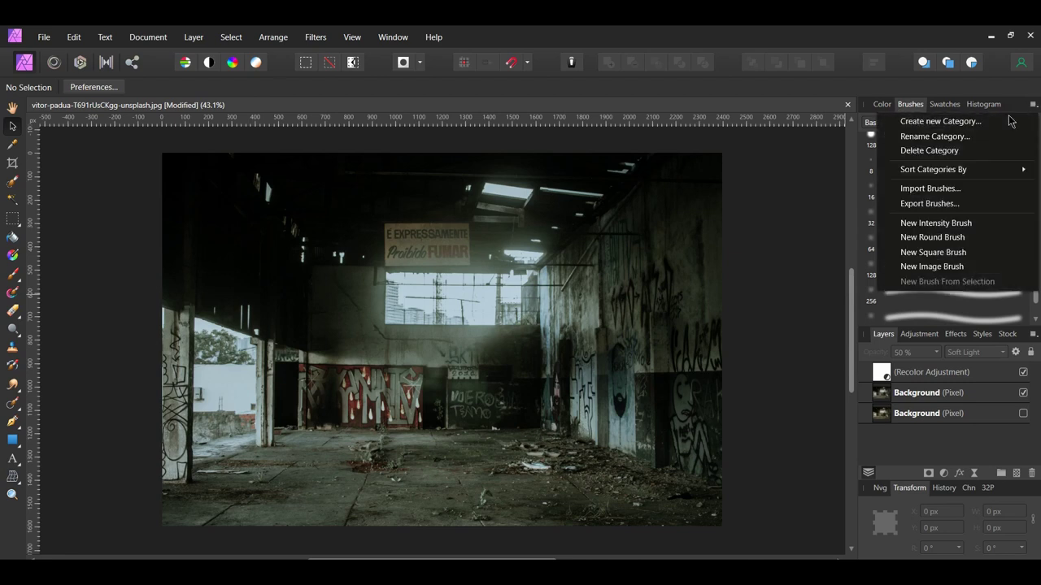
pyautogui.click(1009, 121)
pyautogui.click(1033, 106)
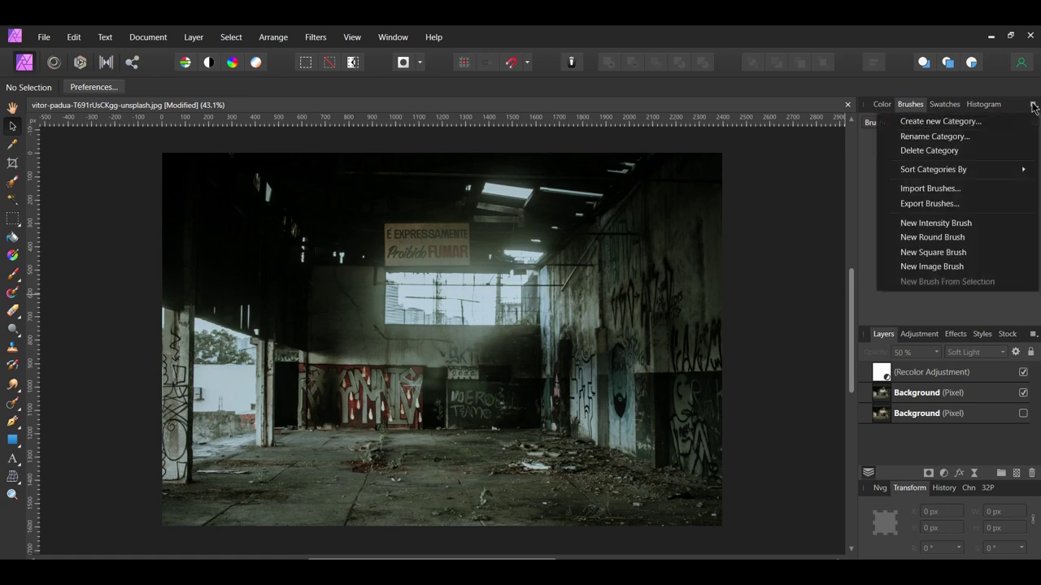
pyautogui.click(1012, 138)
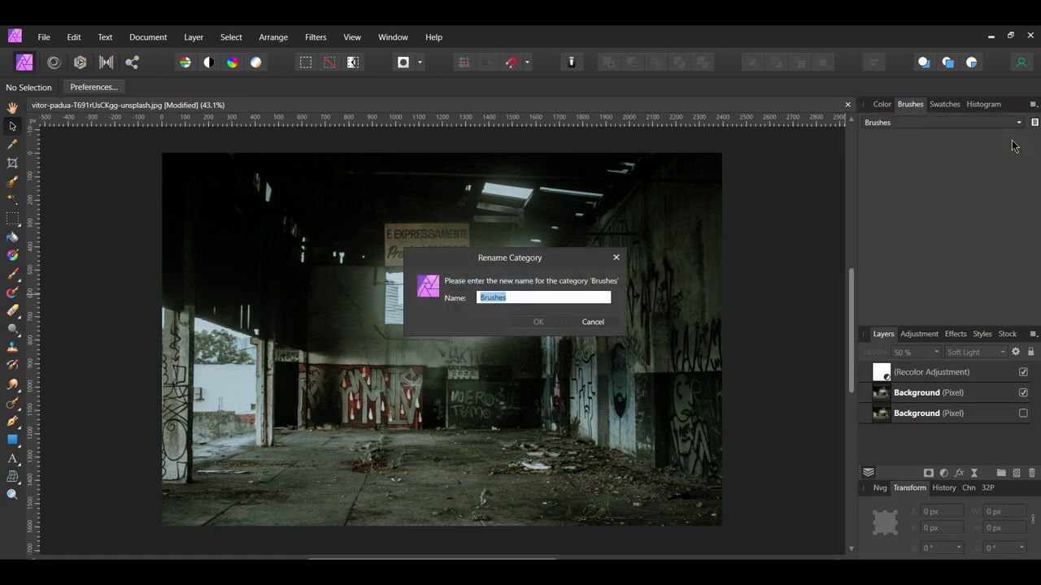
pyautogui.write('Paint Brushes')
pyautogui.click(533, 323)
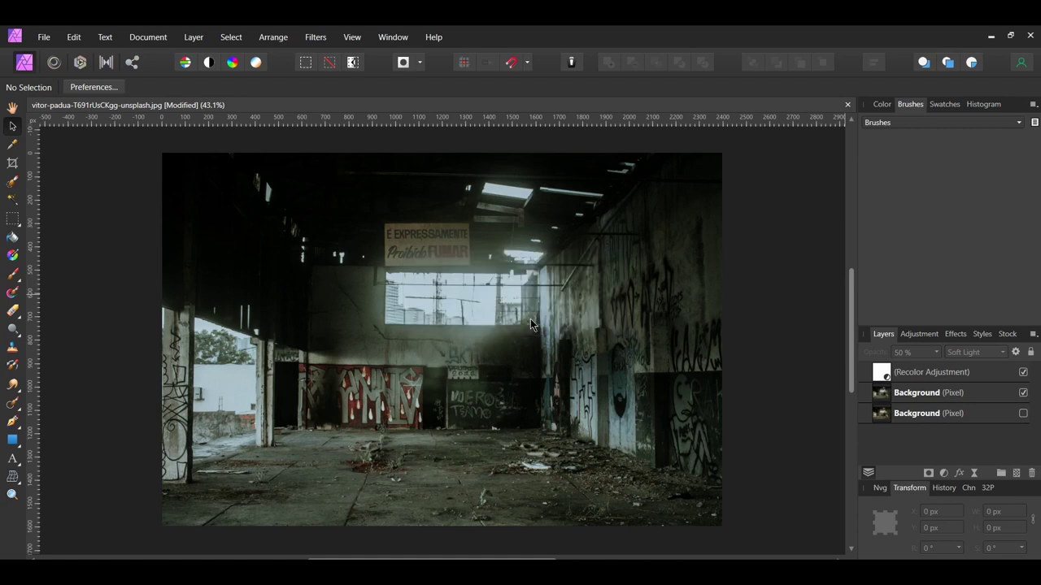
# Make a new intensity brush from the Dust Brush PNG image
pyautogui.click(1033, 105)
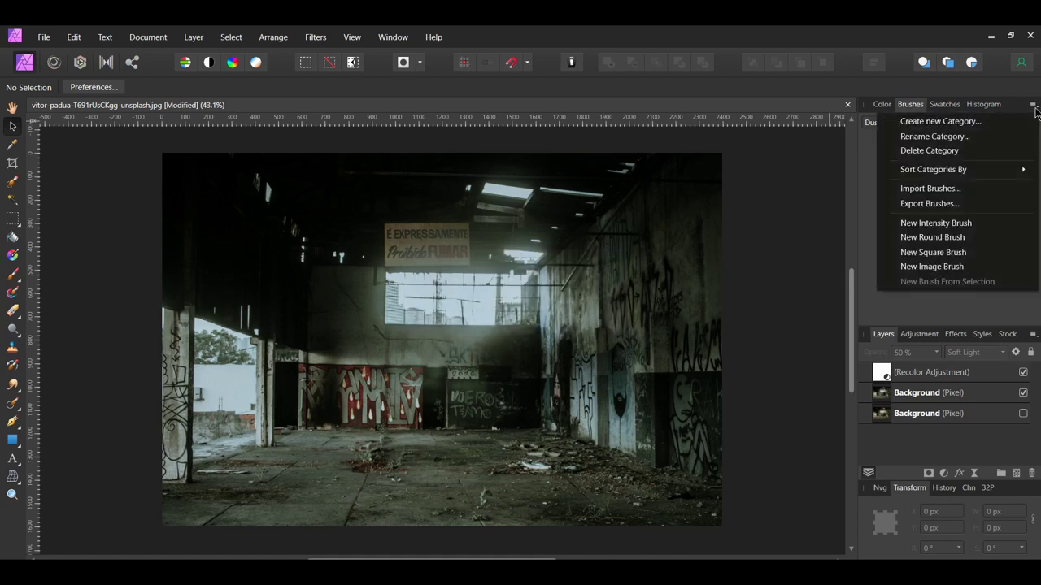
pyautogui.click(1014, 225)
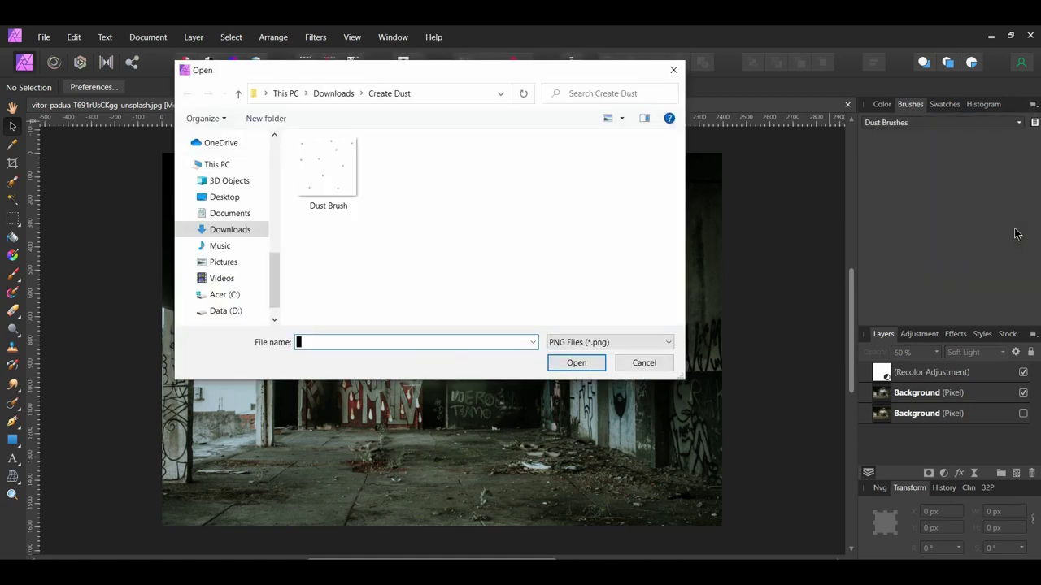
pyautogui.click(328, 167)
pyautogui.click(587, 367)
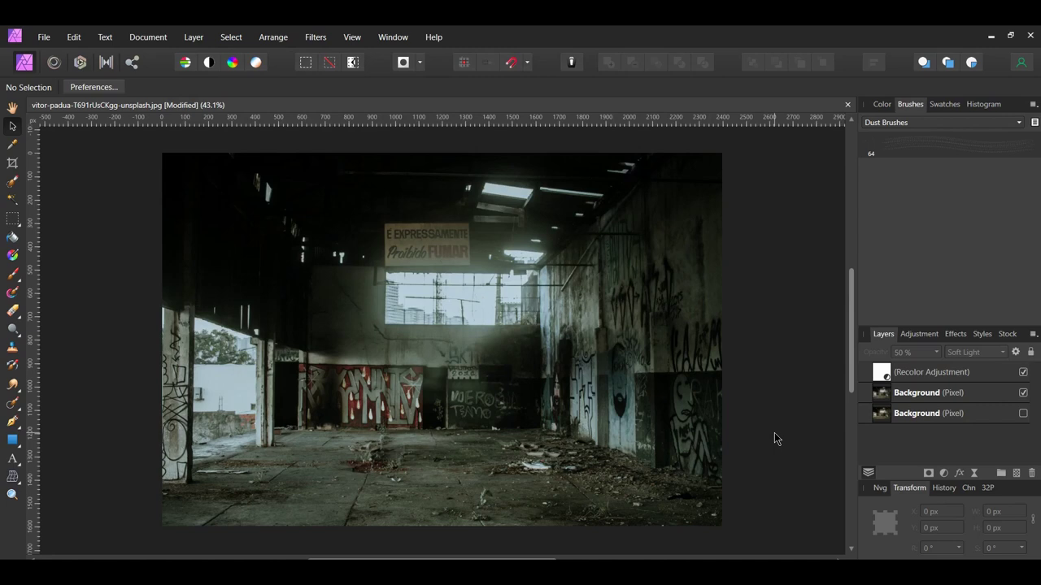
# Give the dust brush 100% random Size Jitter and 100% Rotation Jitter
pyautogui.press('b')
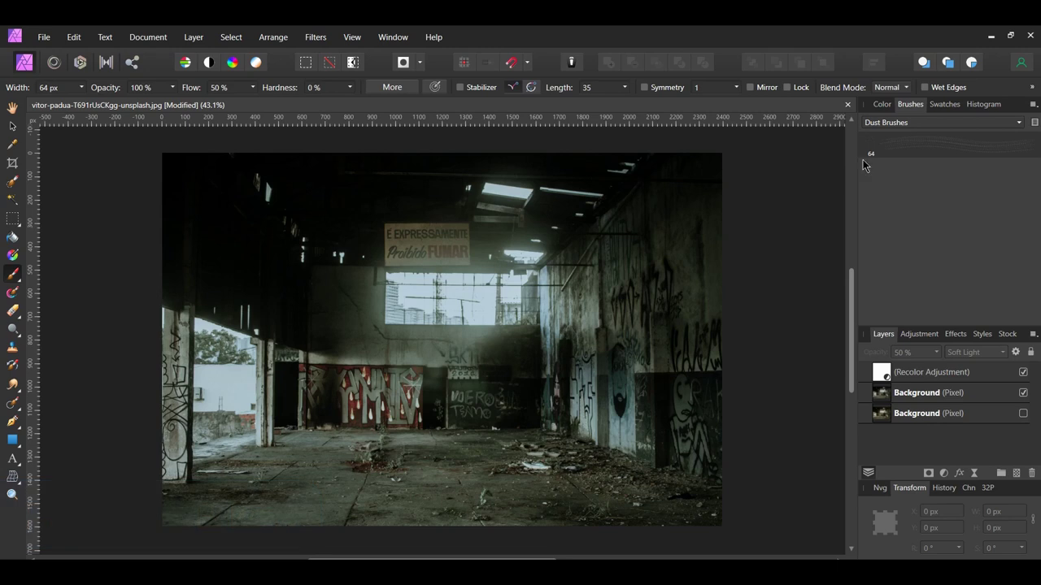
pyautogui.click(910, 151)
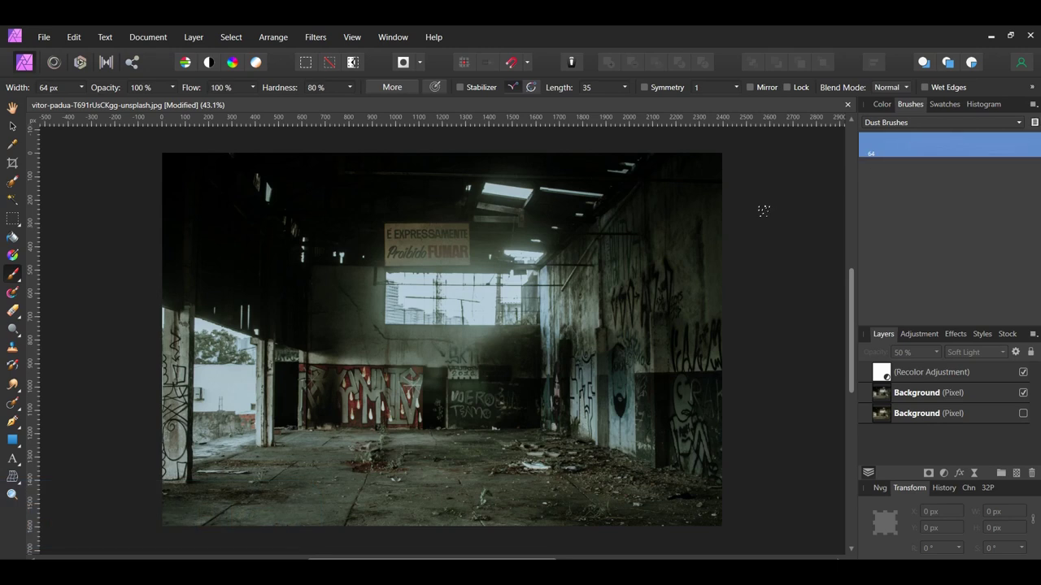
pyautogui.click(394, 90)
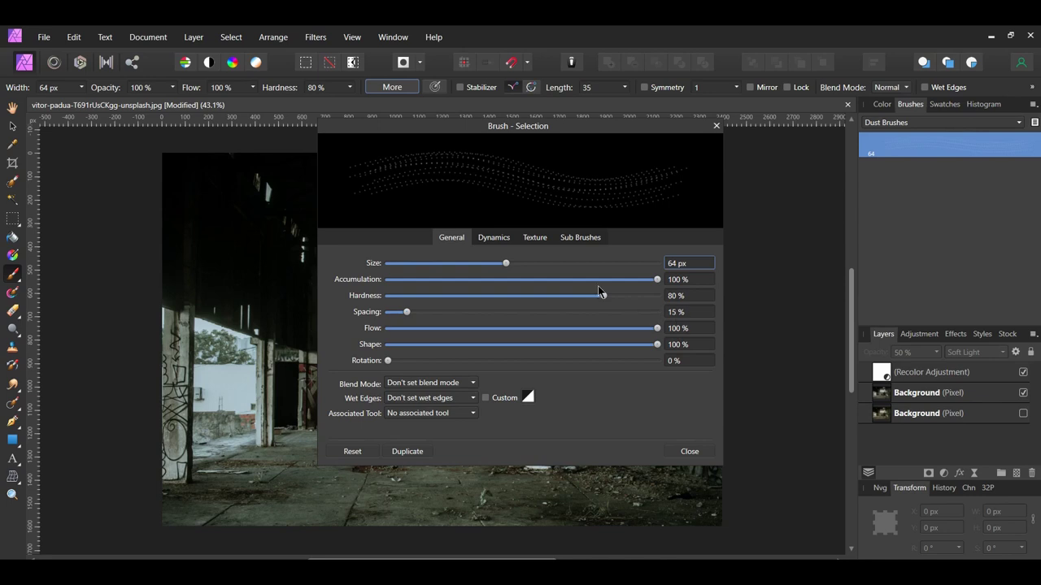
pyautogui.click(495, 238)
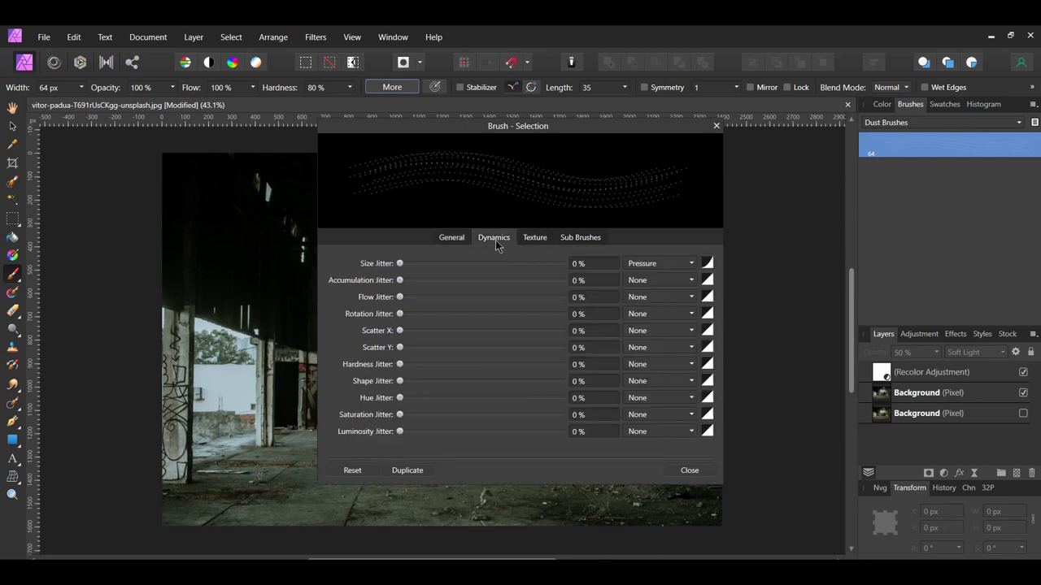
pyautogui.moveTo(399, 264); pyautogui.dragTo(578, 272)
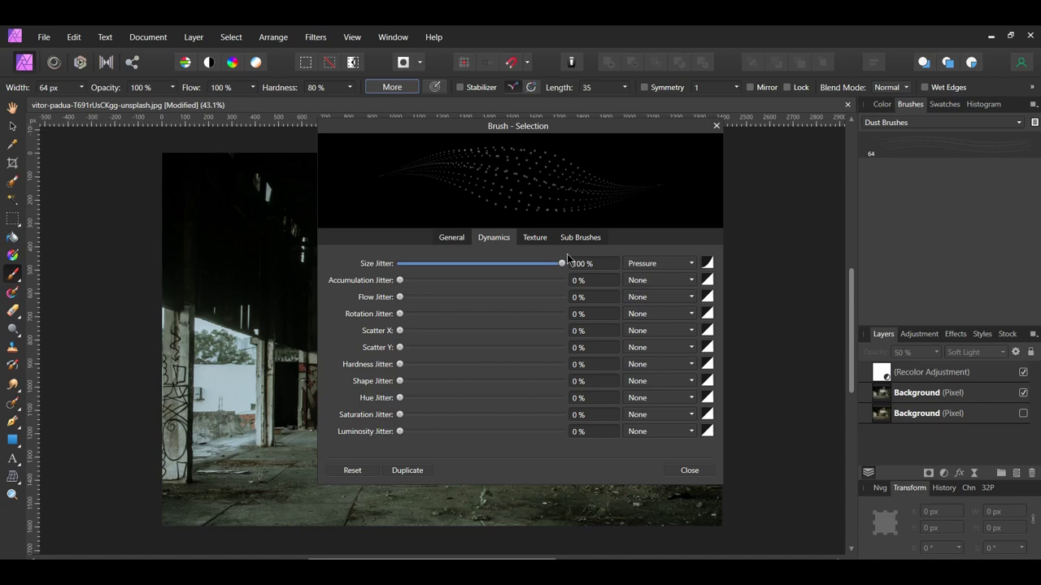
pyautogui.click(693, 264)
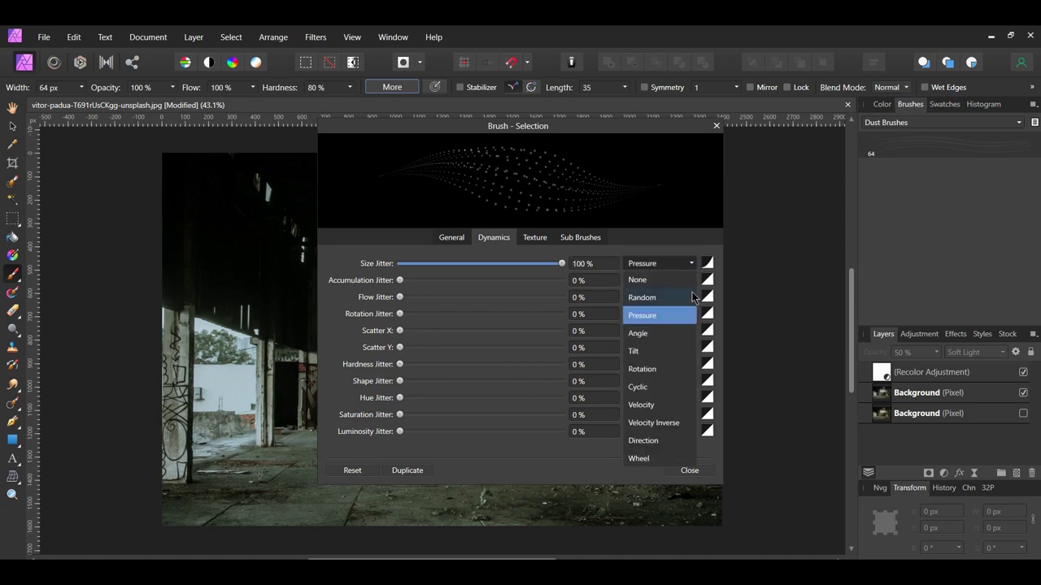
pyautogui.click(692, 299)
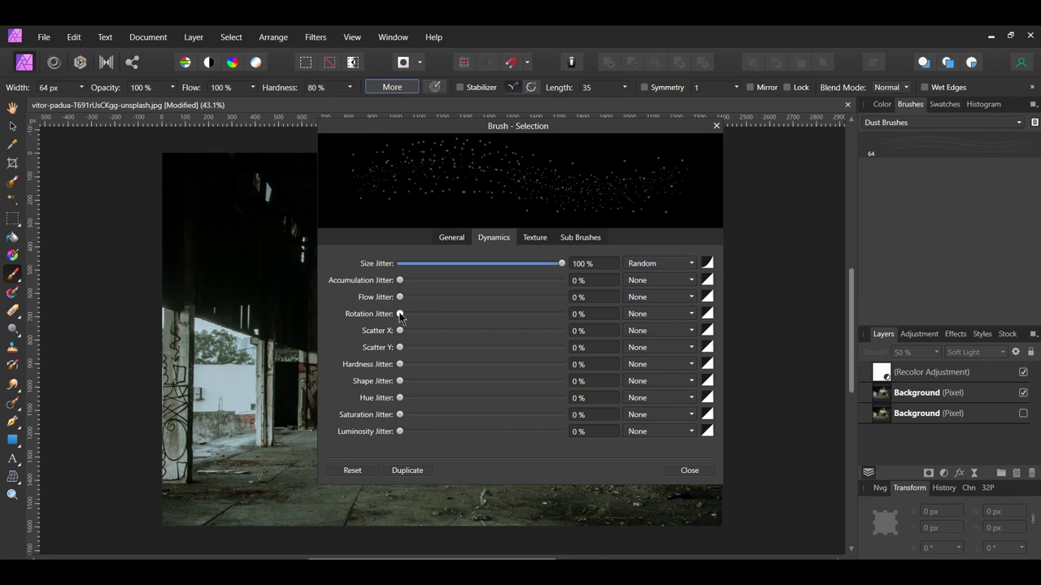
pyautogui.moveTo(399, 314); pyautogui.dragTo(580, 323)
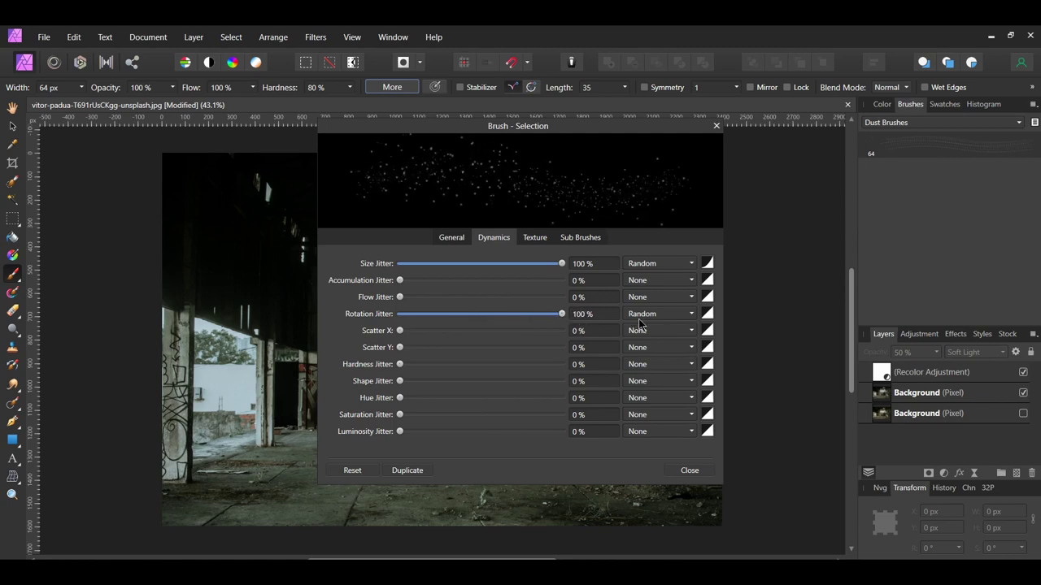
# Set the dust brush's Scatter X and Scatter Y to 50% each
pyautogui.click(569, 330)
pyautogui.write('50')
pyautogui.press('Return')
pyautogui.click(585, 347)
pyautogui.write('50')
pyautogui.press('Return')
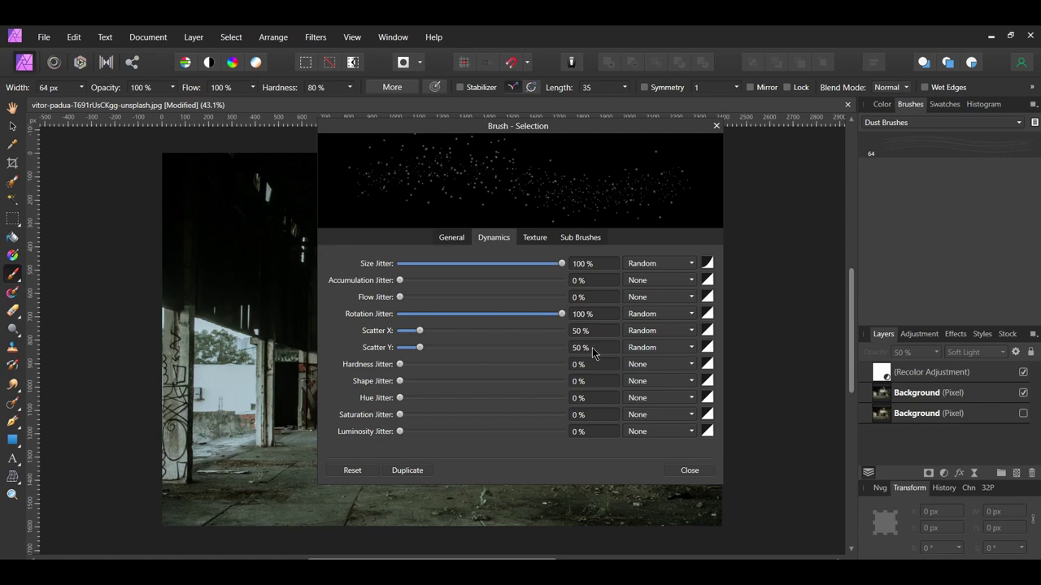
pyautogui.moveTo(420, 331); pyautogui.dragTo(479, 335)
pyautogui.moveTo(430, 358); pyautogui.dragTo(513, 365)
pyautogui.click(690, 470)
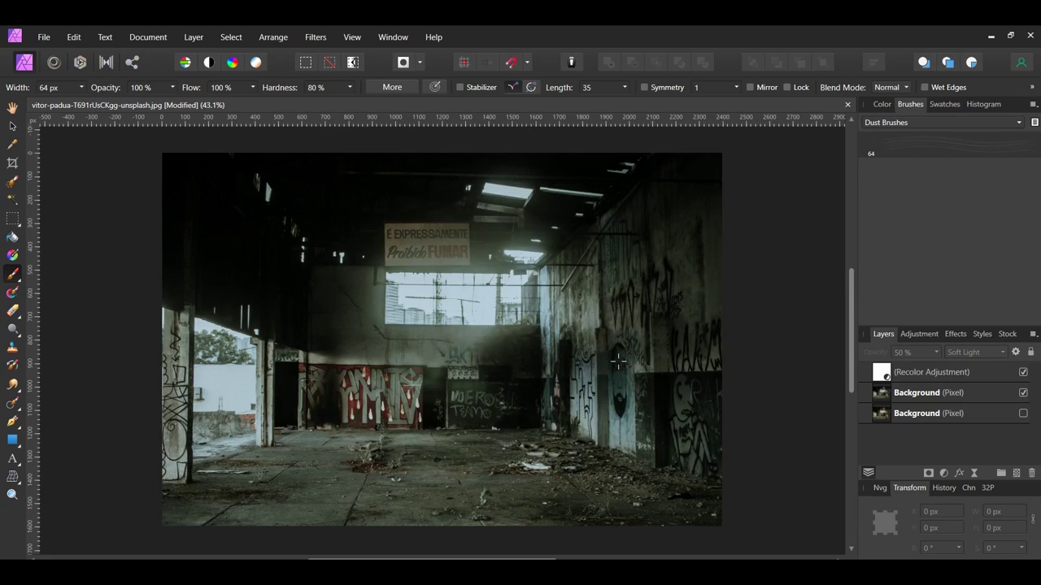
# Add a new pixel layer and set the painting colour to grey #A39696
pyautogui.click(1015, 472)
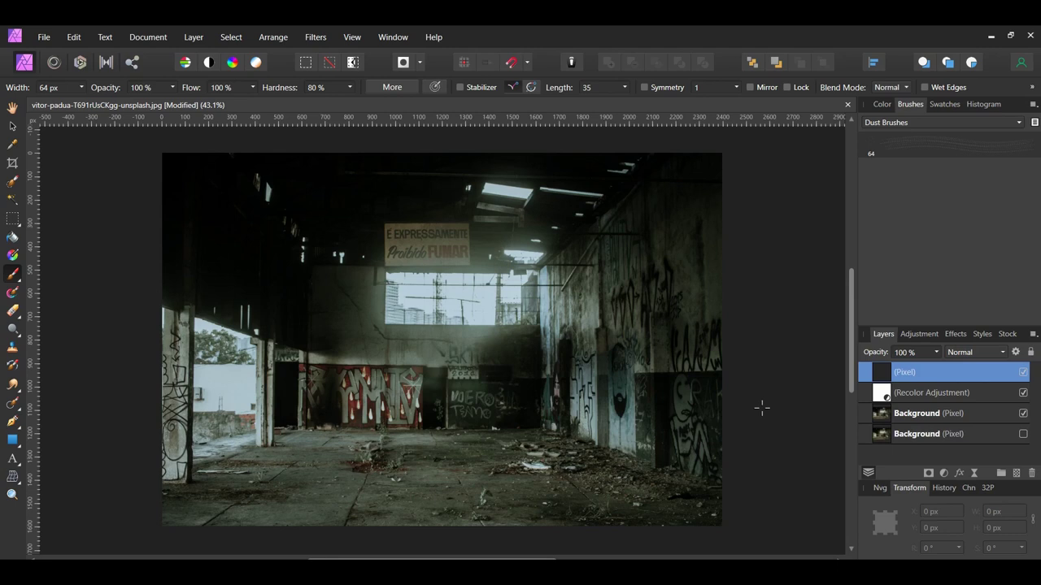
pyautogui.click(944, 104)
pyautogui.doubleClick(878, 135)
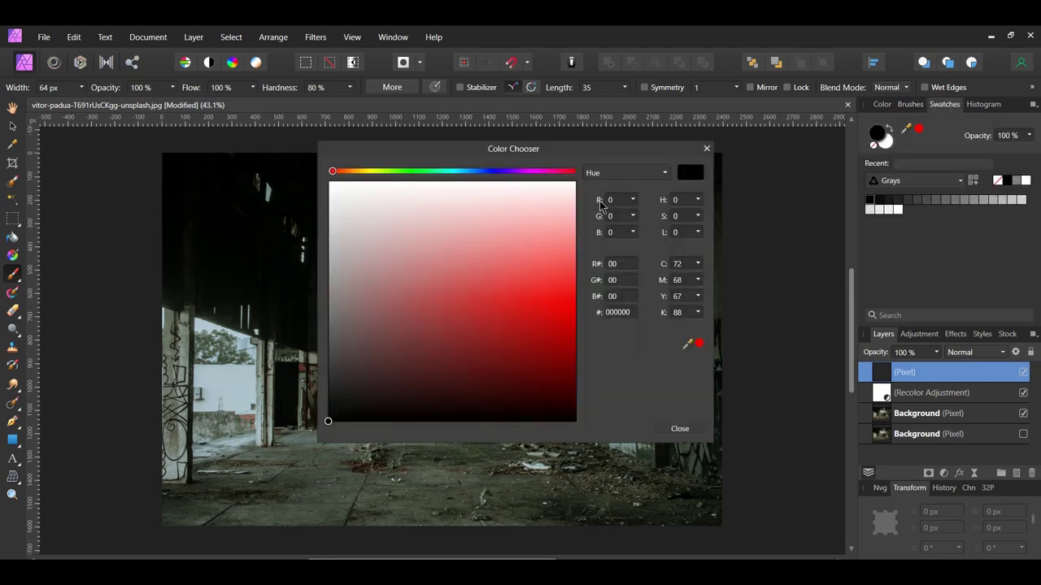
pyautogui.moveTo(550, 158); pyautogui.dragTo(753, 233)
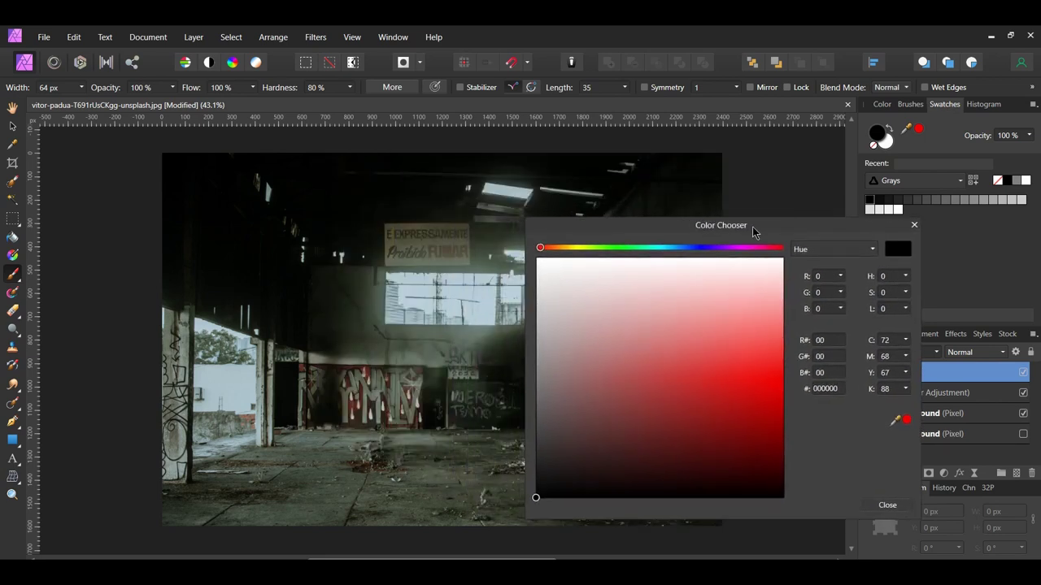
pyautogui.click(828, 389)
pyautogui.write('A39696')
pyautogui.press('Return')
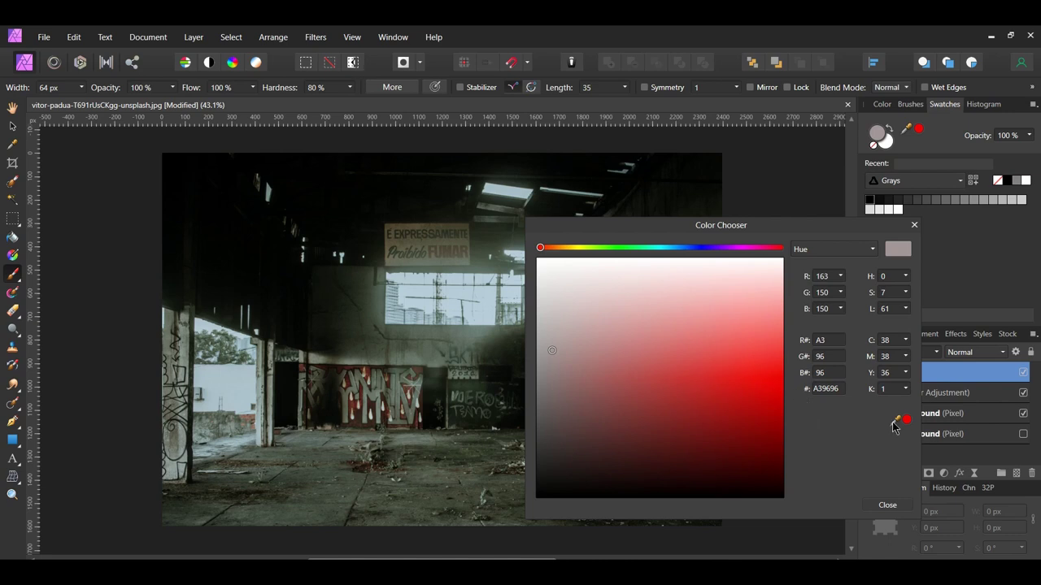
pyautogui.moveTo(895, 422); pyautogui.dragTo(469, 337)
pyautogui.click(907, 420)
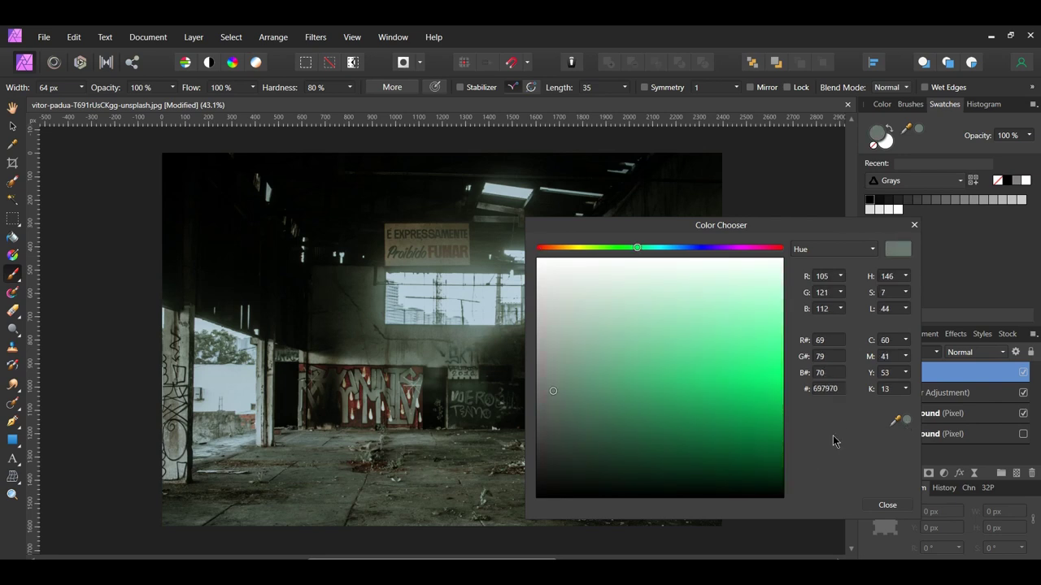
pyautogui.hotkey('ctrl', 'z')
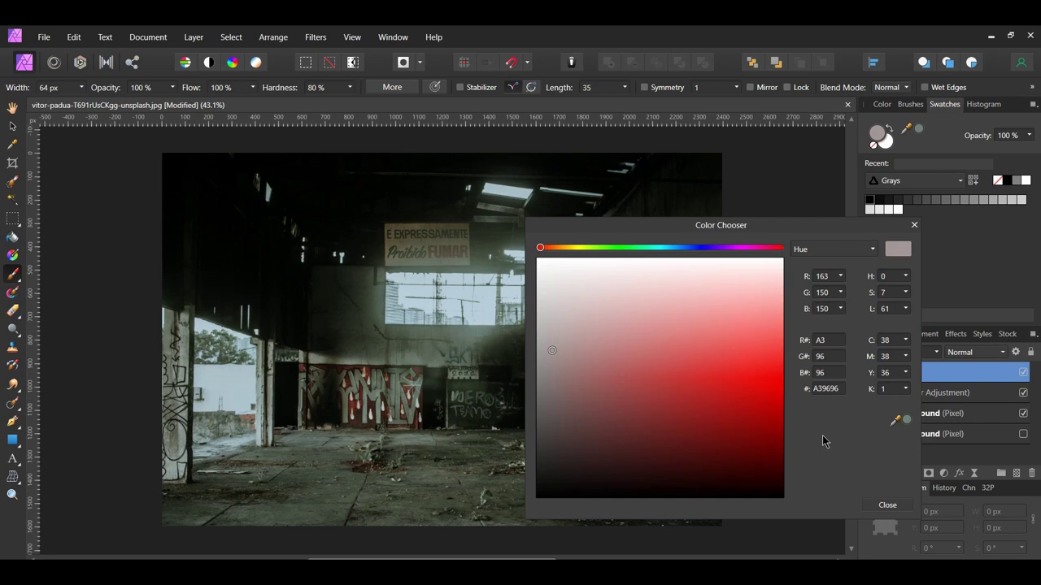
pyautogui.click(893, 506)
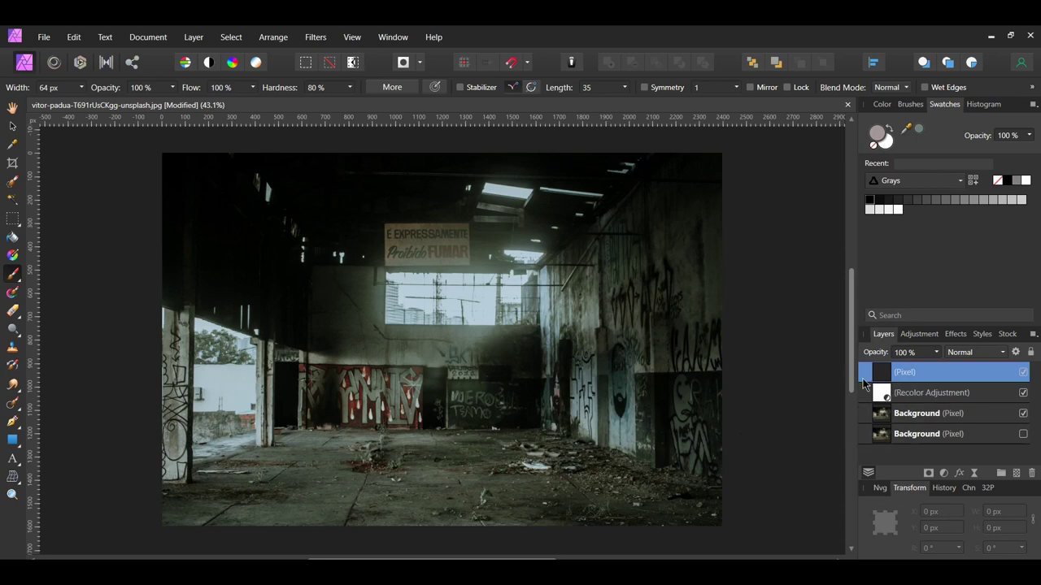
# Zoom in and resize the dust brush to about 119 px to dab grey specks across the warehouse
pyautogui.scroll(1, 482, 218)
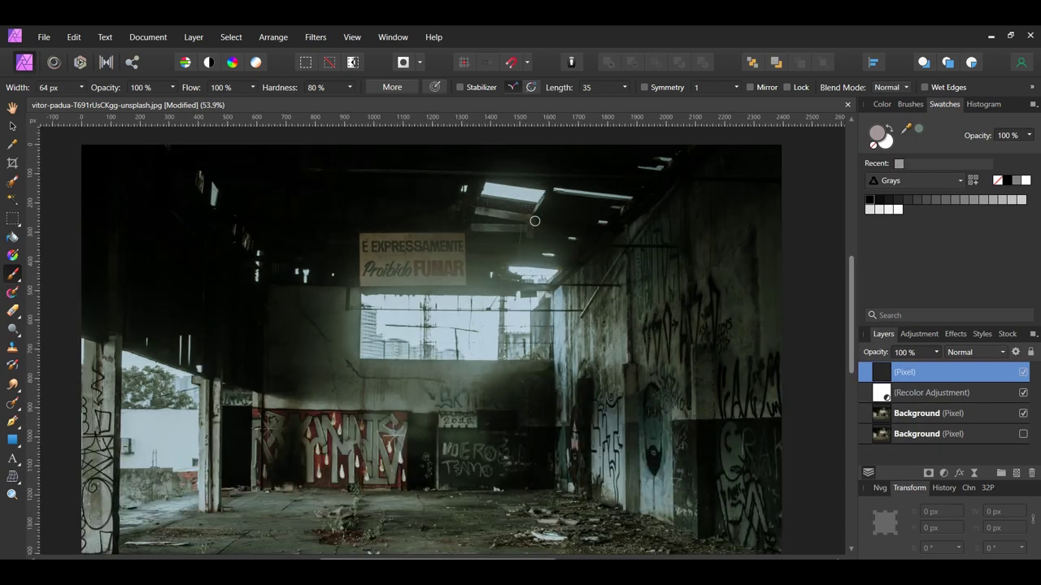
pyautogui.press('[')
pyautogui.press(']')
pyautogui.press(']')
pyautogui.press(']')
pyautogui.press(']')
pyautogui.press(']')
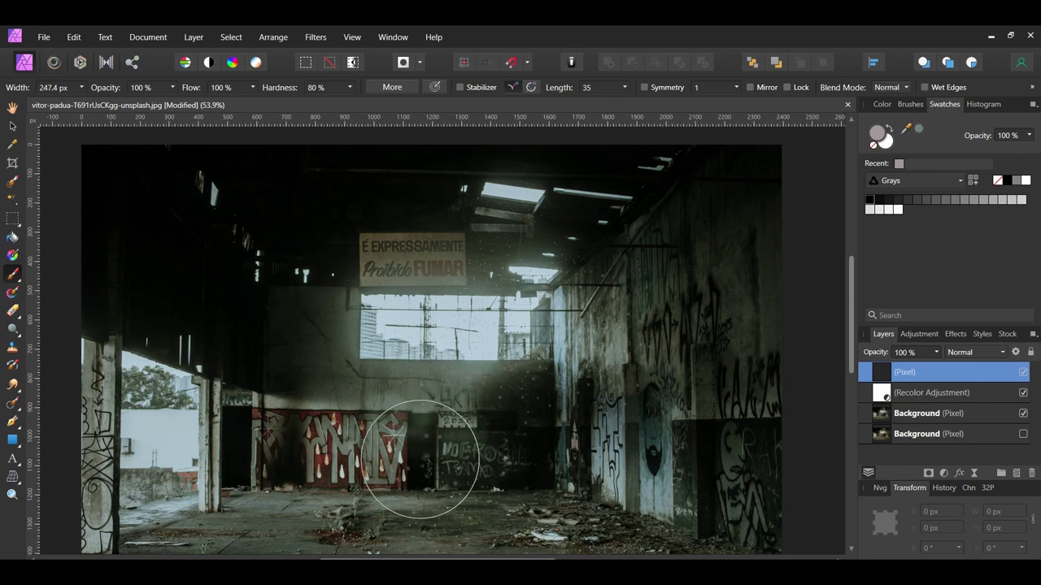
pyautogui.press('[')
pyautogui.press('[')
pyautogui.press('[')
pyautogui.press('[')
pyautogui.press('[')
pyautogui.press('[')
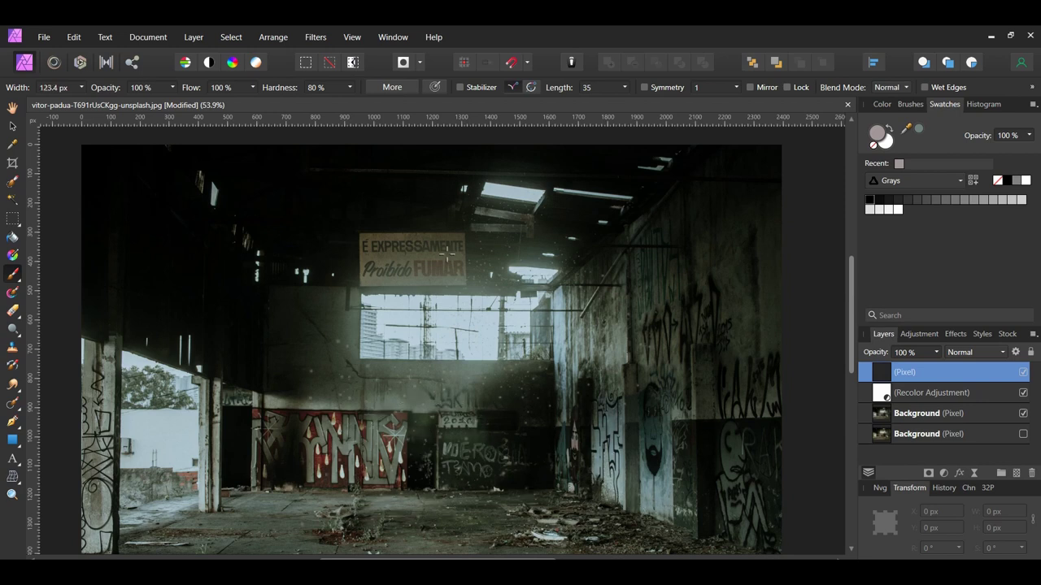
pyautogui.press('[')
pyautogui.press('[')
pyautogui.press('[')
pyautogui.press('[')
pyautogui.press(']')
pyautogui.press(']')
pyautogui.press(']')
pyautogui.press(']')
pyautogui.press(']')
pyautogui.press(']')
pyautogui.press(']')
pyautogui.press(']')
pyautogui.scroll(-2, 668, 318)
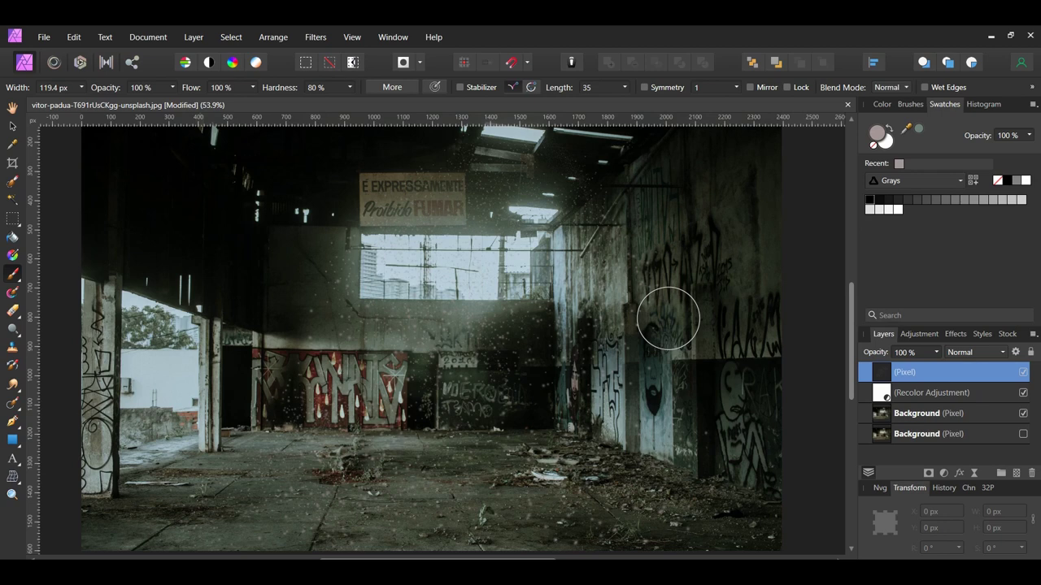
# Add a 0.5 px radius live Gaussian Blur to the dust layer and toggle it to compare
pyautogui.scroll(-1, 558, 451)
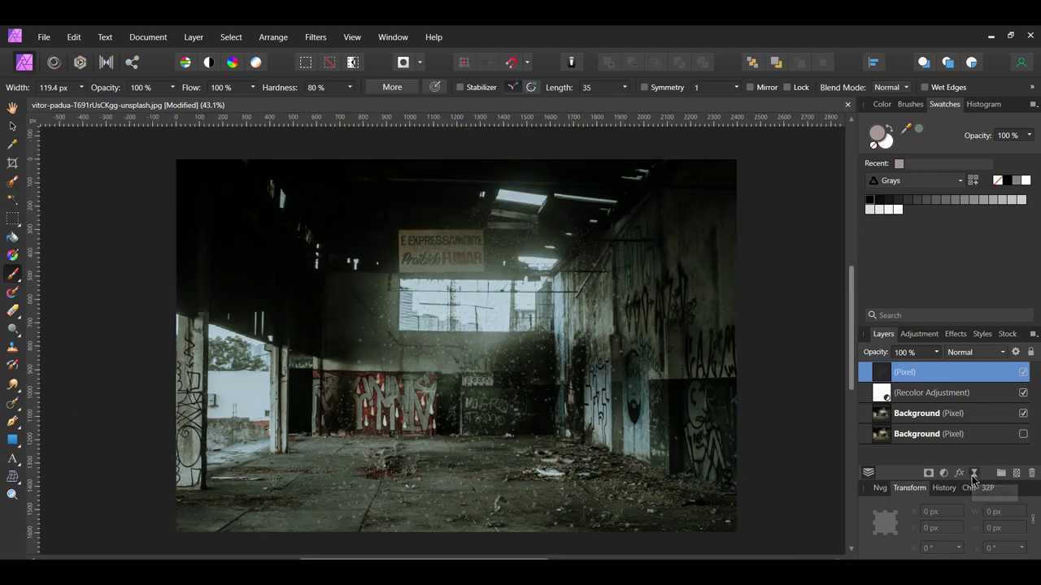
pyautogui.click(974, 473)
pyautogui.click(965, 34)
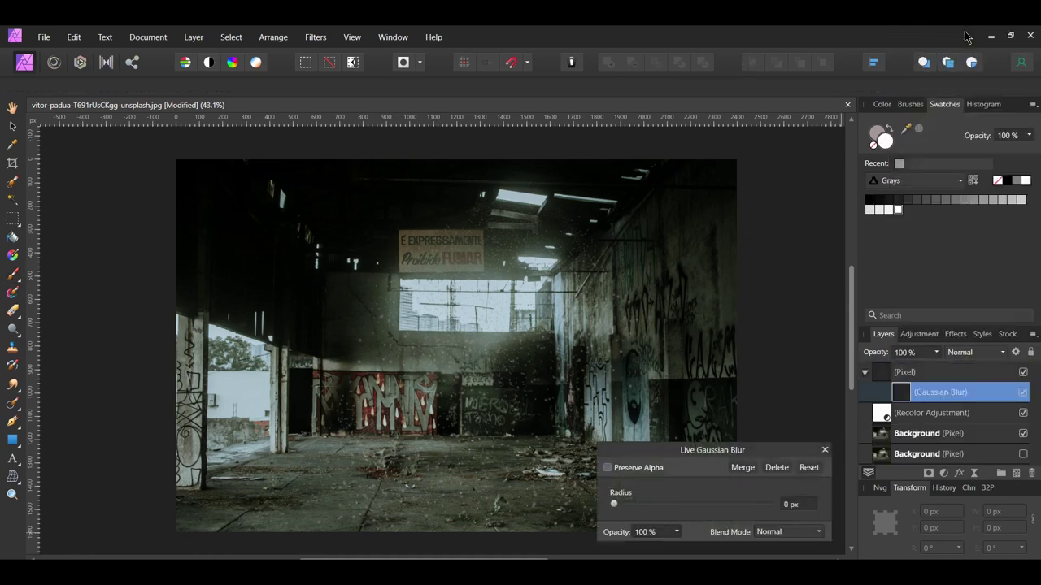
pyautogui.click(800, 505)
pyautogui.write('0.5')
pyautogui.press('Return')
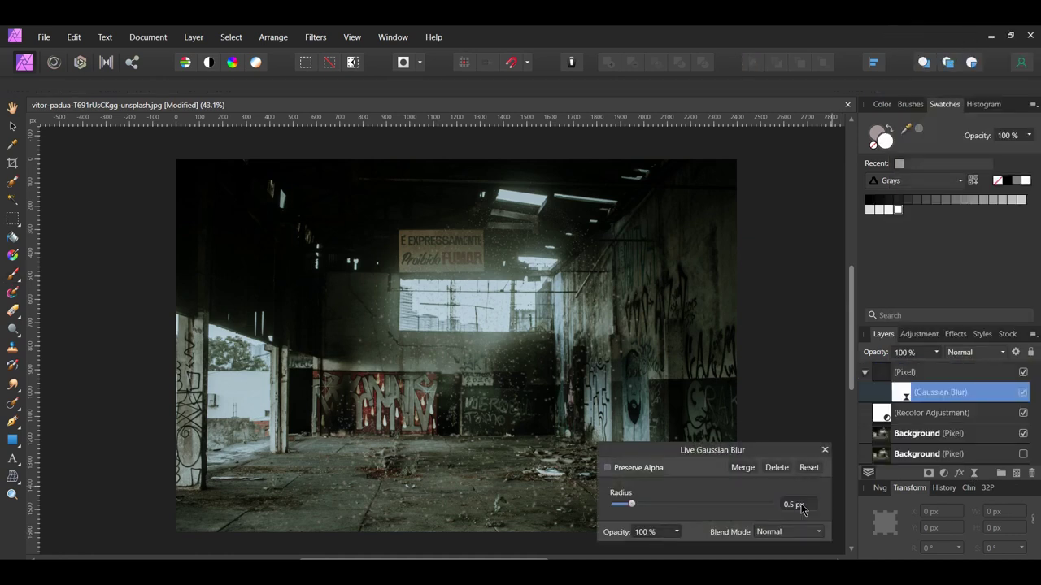
pyautogui.press('b')
pyautogui.click(864, 373)
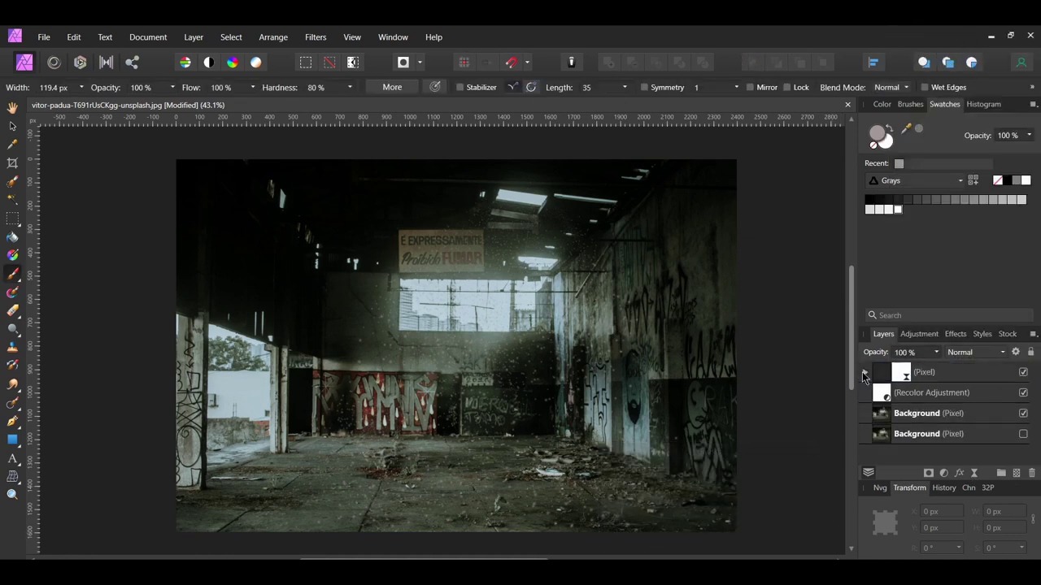
pyautogui.click(864, 373)
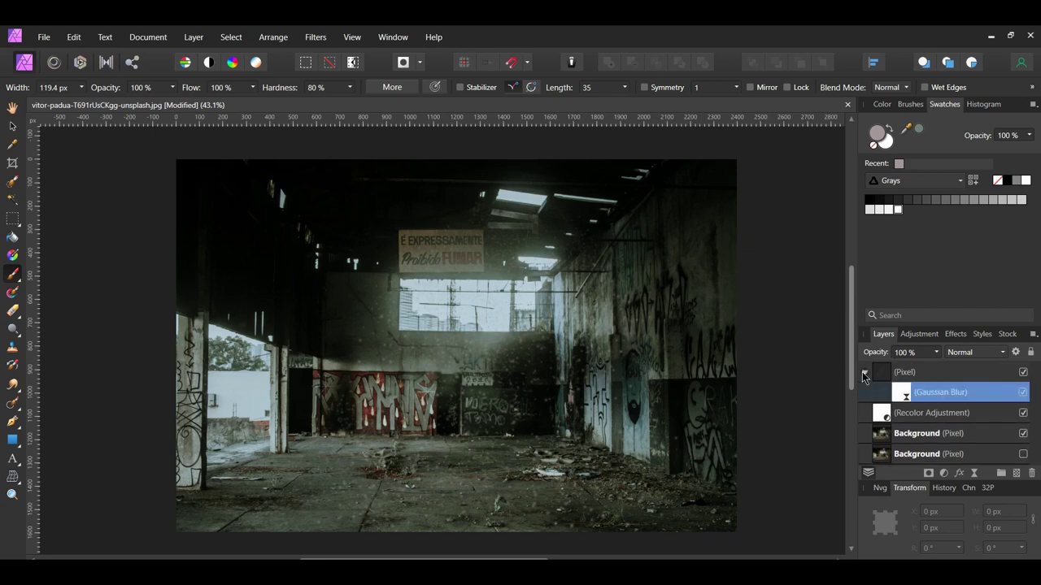
pyautogui.click(1023, 393)
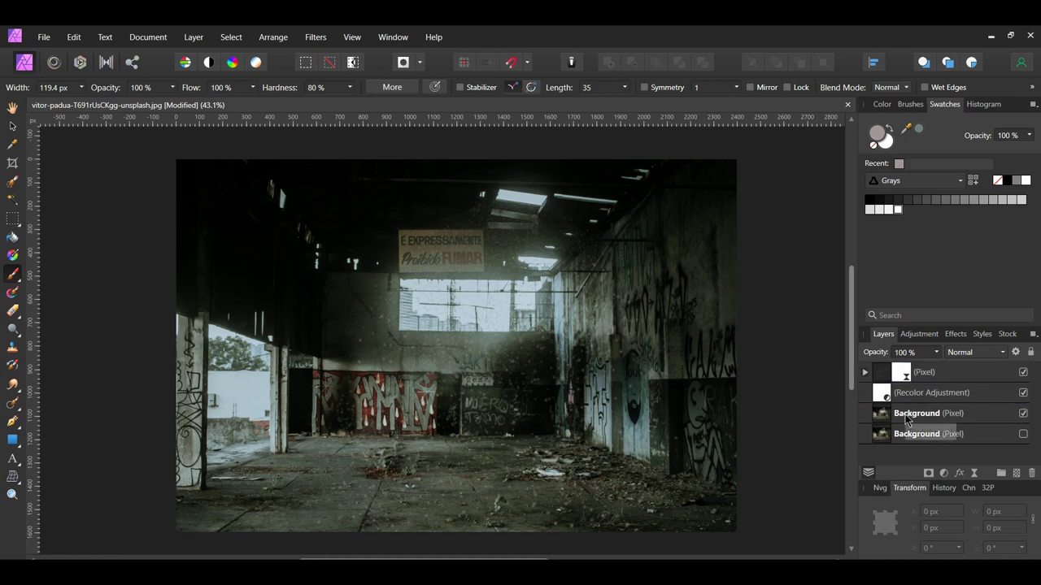
# On the Background layer, add a Curves adjustment with its midpoint raised to brighten the skylight
pyautogui.click(907, 415)
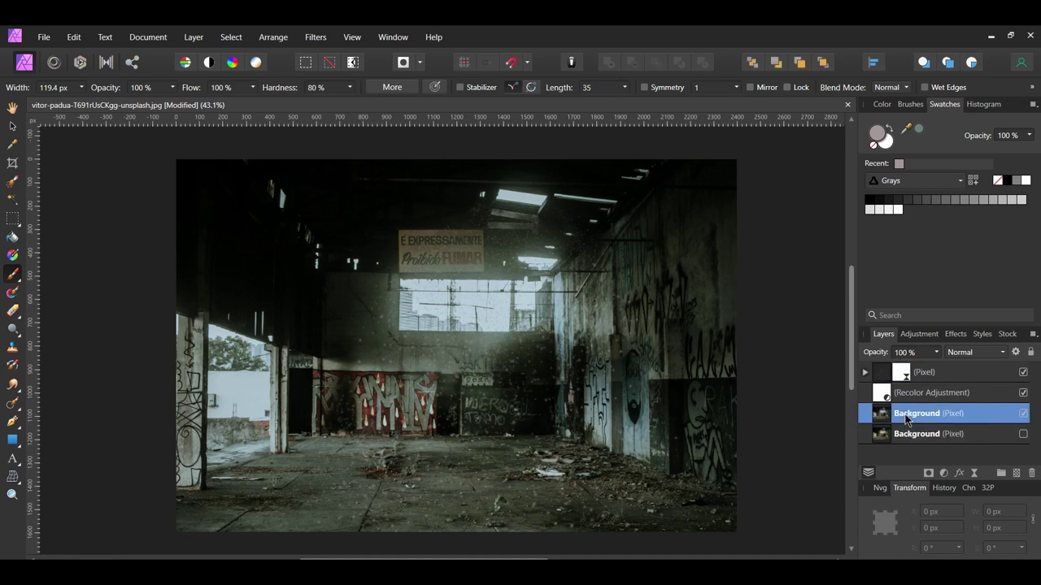
pyautogui.press('w')
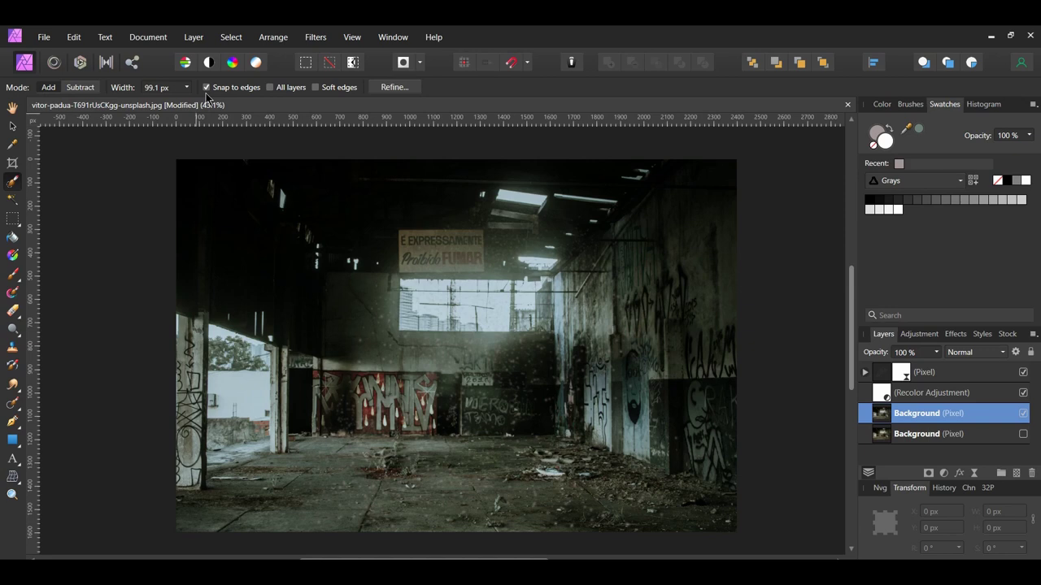
pyautogui.scroll(2, 493, 180)
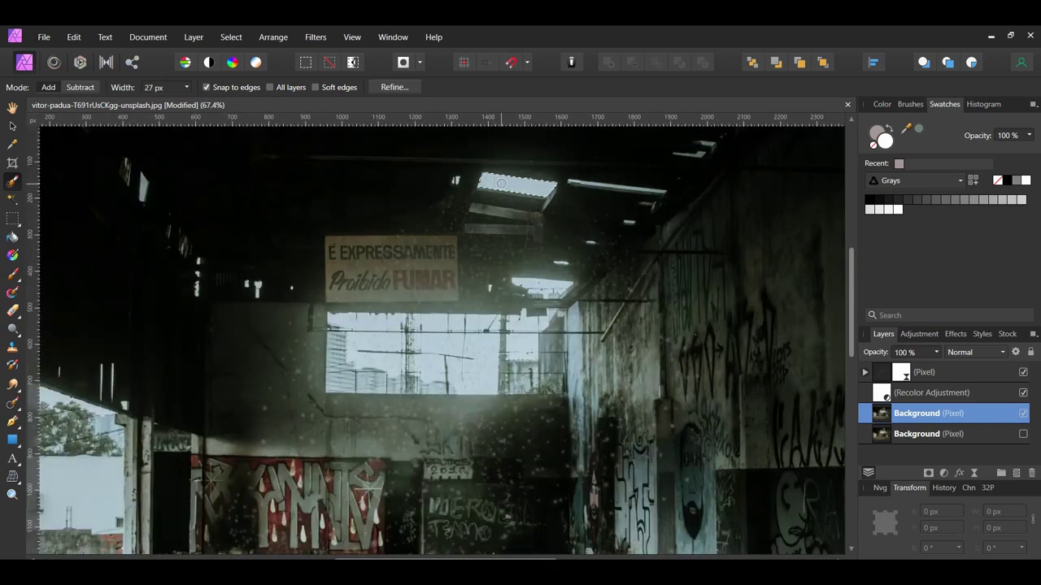
pyautogui.scroll(3, 487, 293)
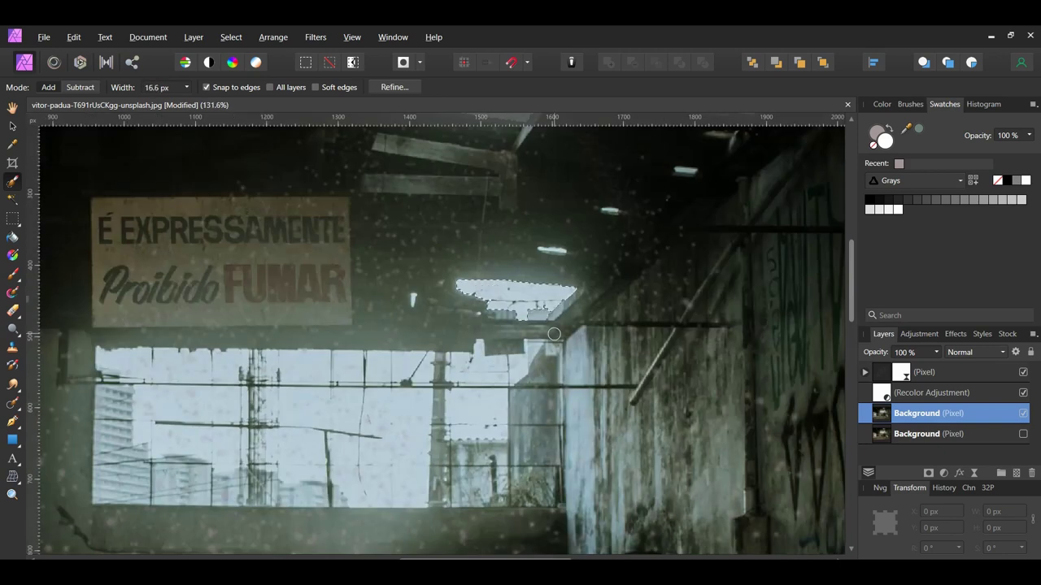
pyautogui.scroll(-5, 550, 330)
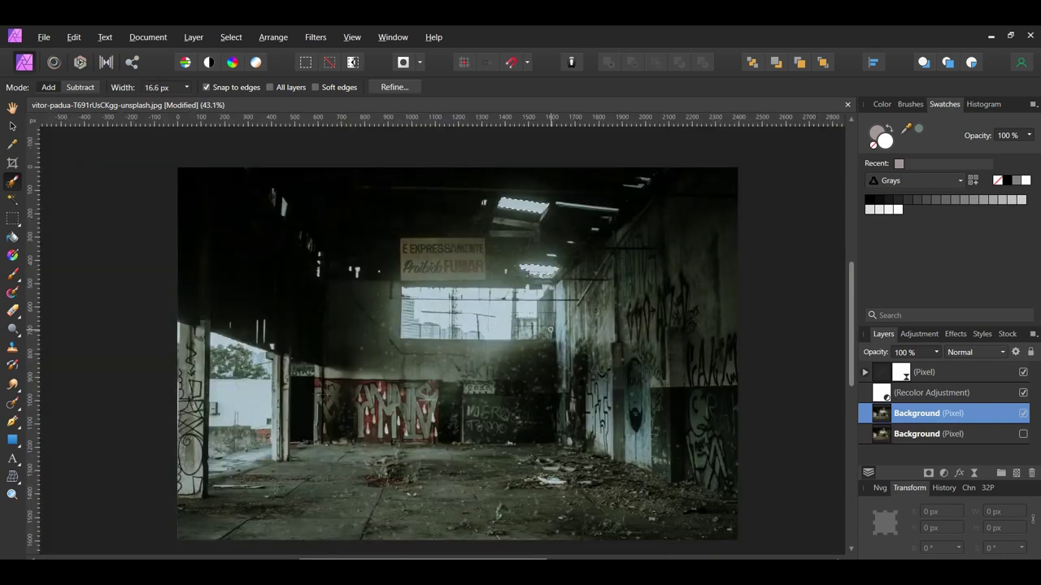
pyautogui.click(944, 474)
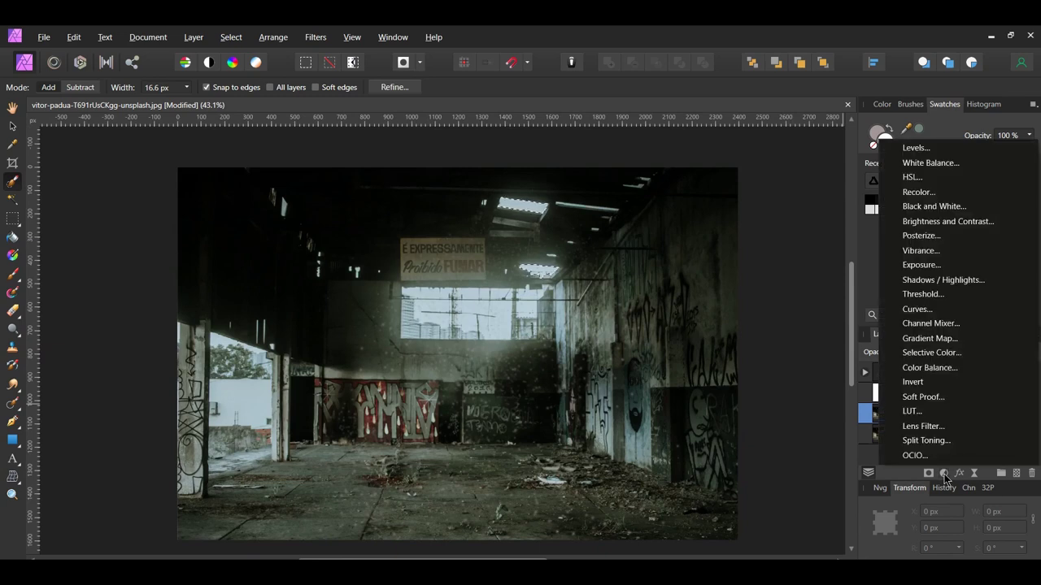
pyautogui.click(918, 309)
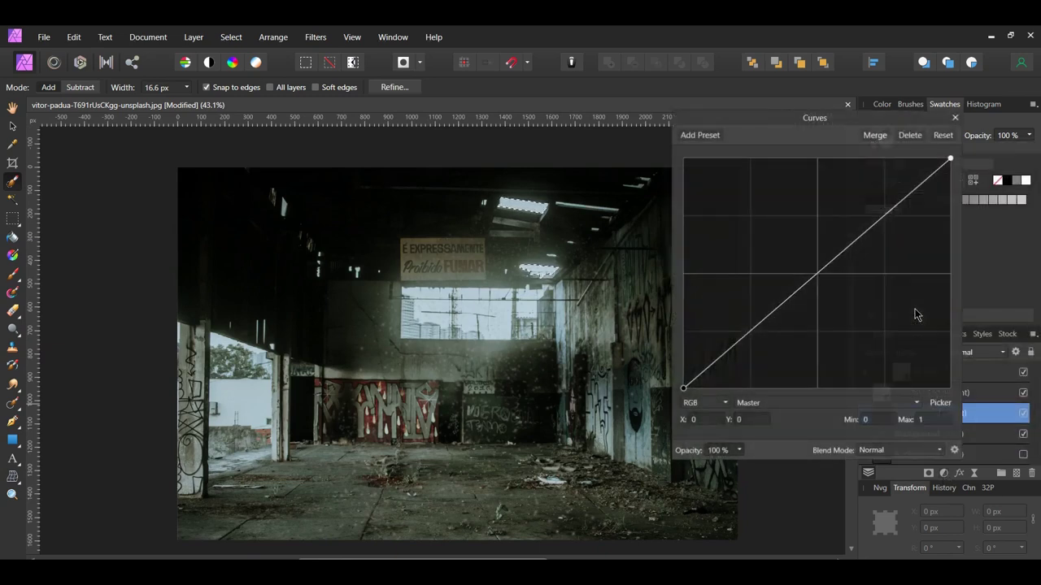
pyautogui.click(816, 275)
pyautogui.moveTo(818, 276); pyautogui.dragTo(817, 230)
pyautogui.click(955, 118)
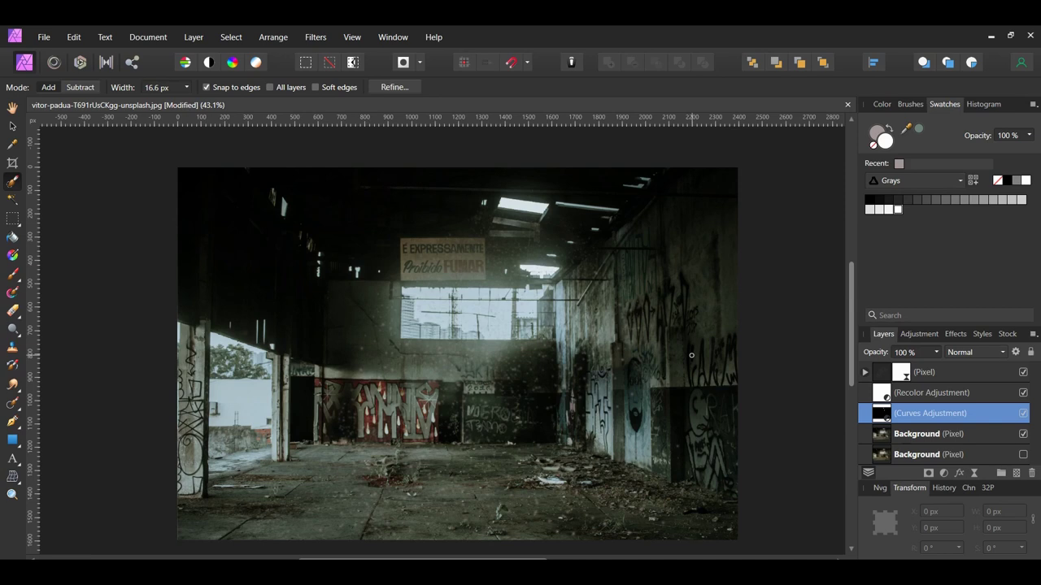
# With a 77 px Selection Brush, select the central back wall and floor area
pyautogui.press(']')
pyautogui.press(']')
pyautogui.press(']')
pyautogui.press(']')
pyautogui.moveTo(419, 356); pyautogui.dragTo(436, 358)
pyautogui.moveTo(407, 353)
pyautogui.mouseDown()
pyautogui.moveTo(529, 406)
pyautogui.moveTo(540, 383)
pyautogui.moveTo(542, 418)
pyautogui.mouseUp()
pyautogui.hscroll(1, 773, 423)
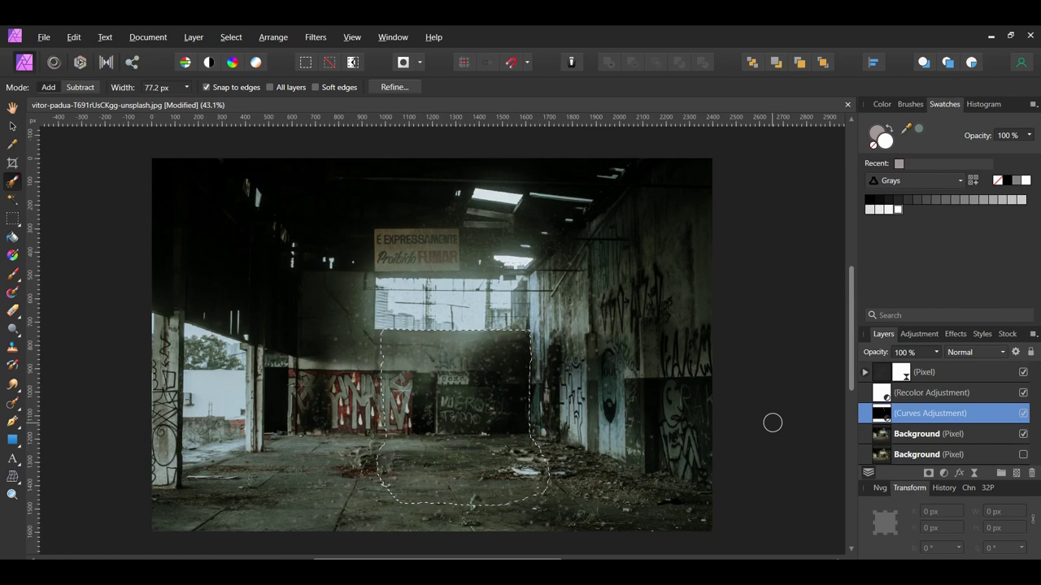
# Brighten the selection with a Curves adjustment, midtones raised to about 0.603, then deselect
pyautogui.click(944, 473)
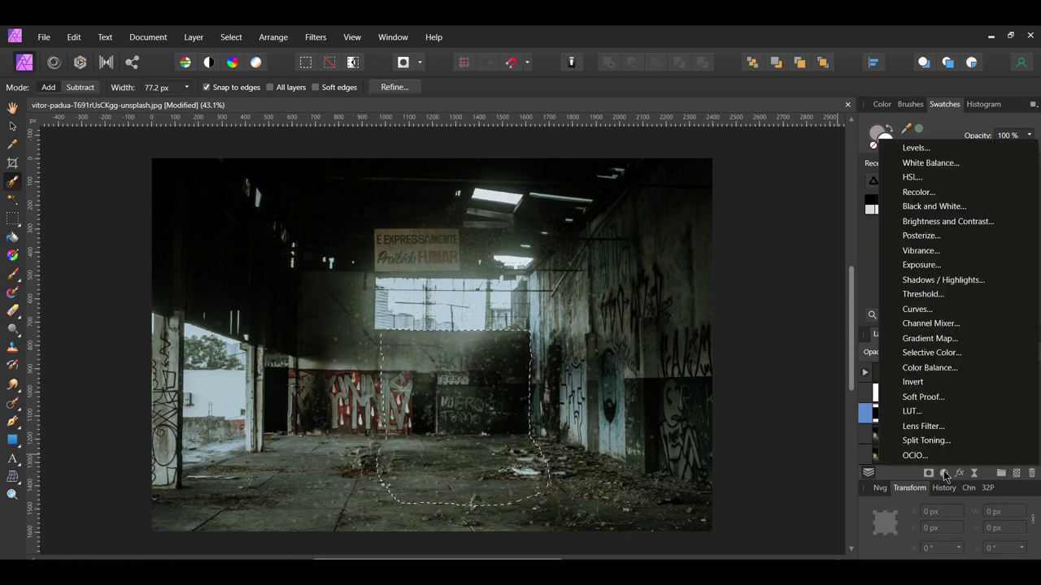
pyautogui.click(931, 309)
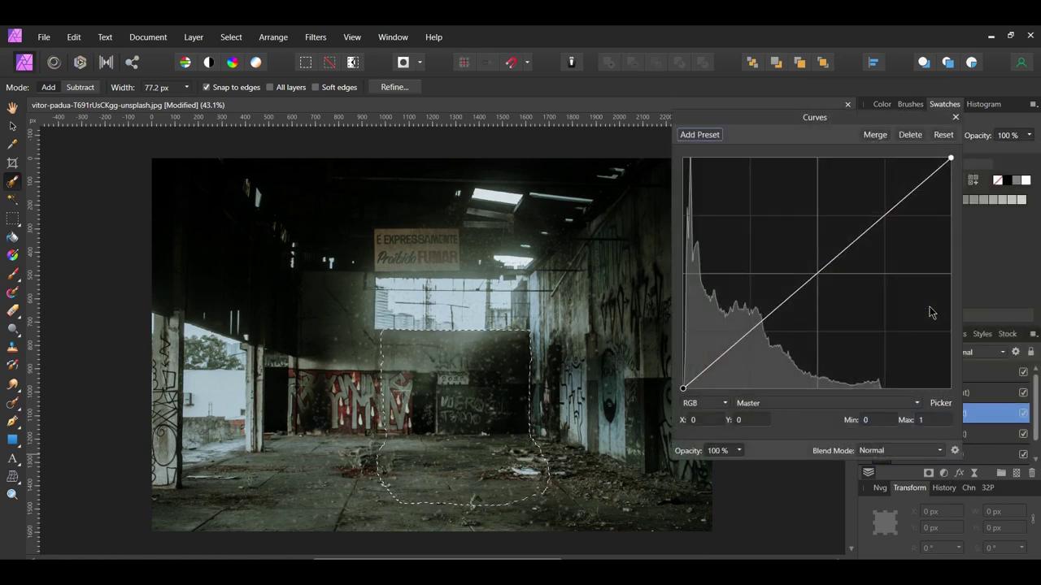
pyautogui.click(817, 274)
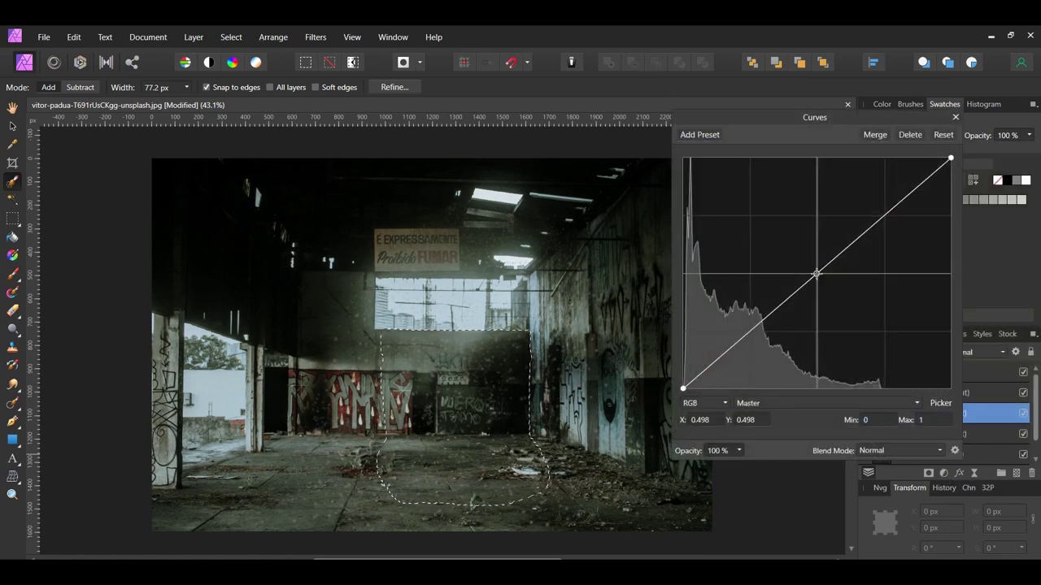
pyautogui.moveTo(817, 274); pyautogui.dragTo(819, 249)
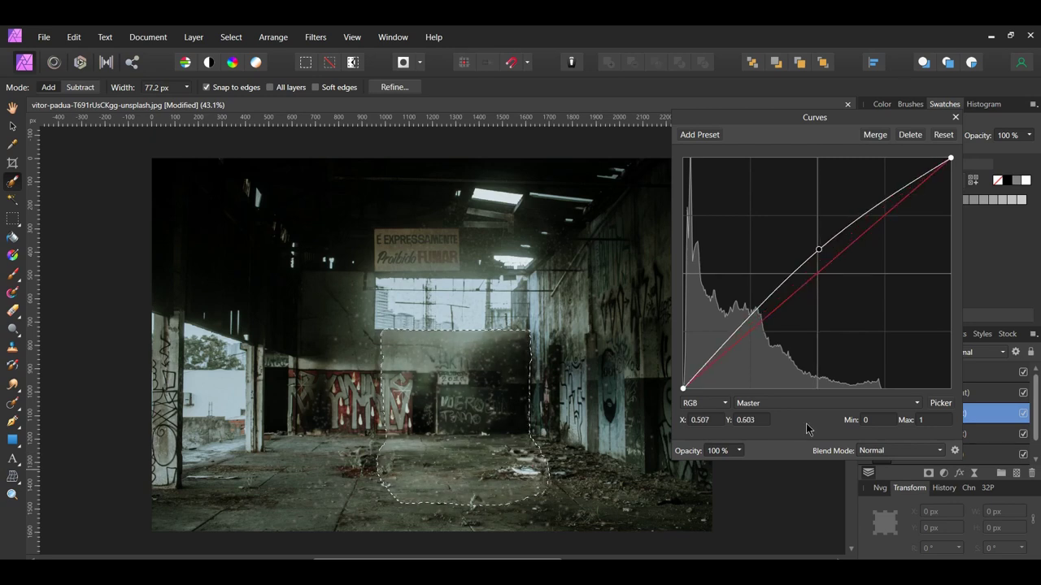
pyautogui.click(955, 117)
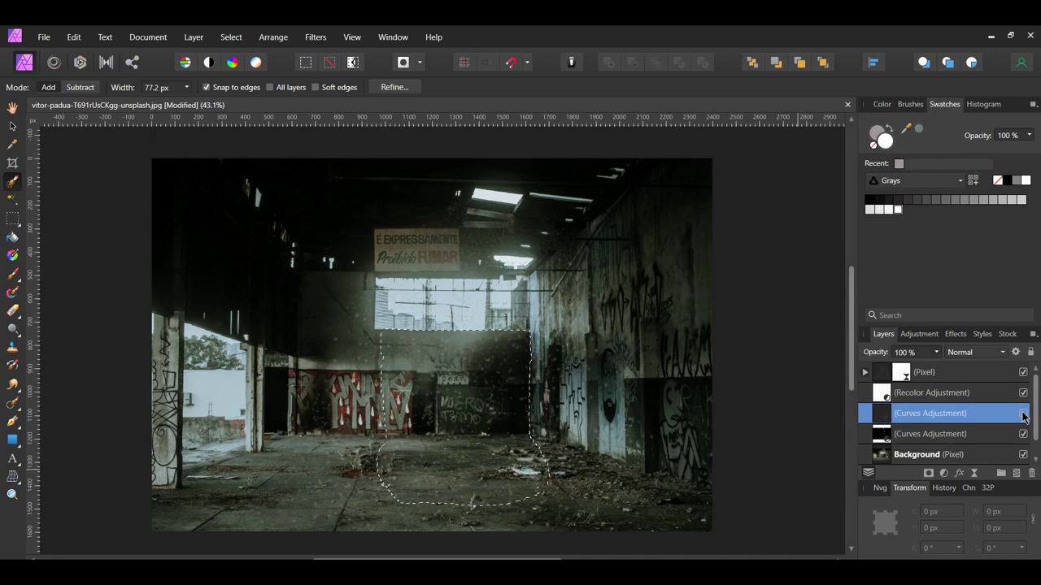
pyautogui.hotkey('ctrl', 'd')
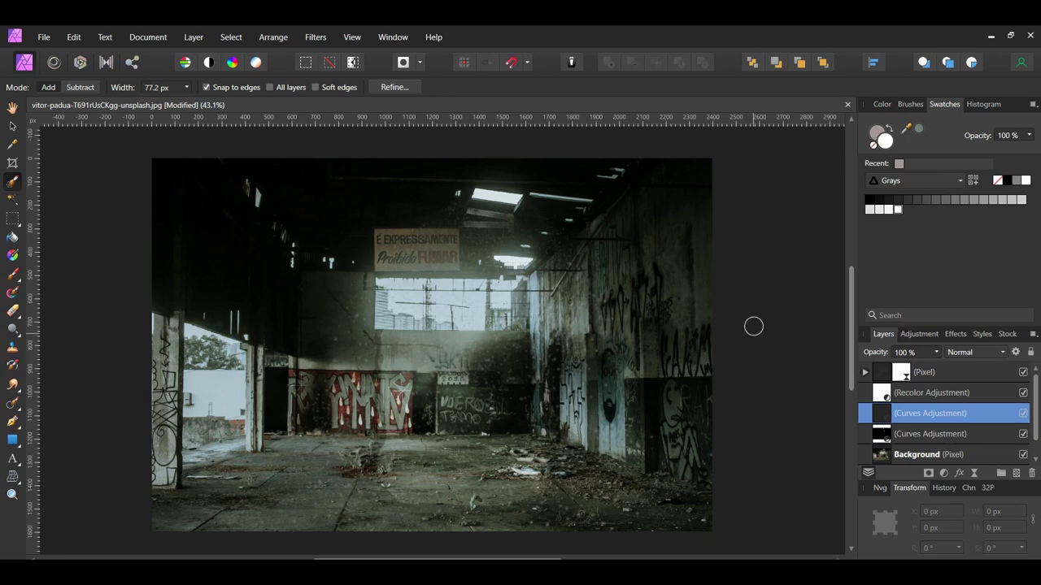
# Soften the second Curves adjustment's mask with a 50 px Gaussian Blur
pyautogui.click(316, 29)
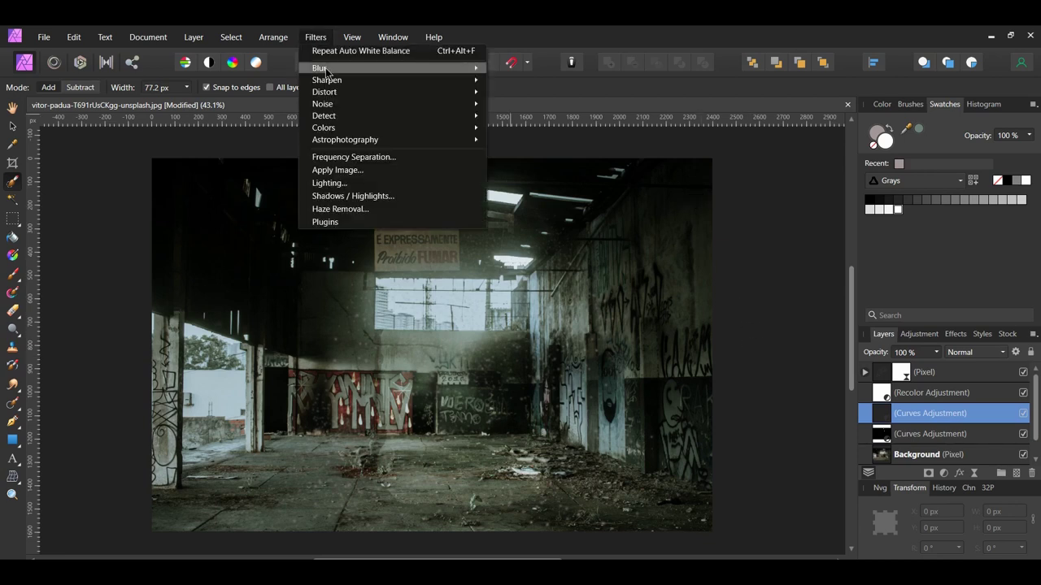
pyautogui.moveTo(382, 67)
pyautogui.click(522, 82)
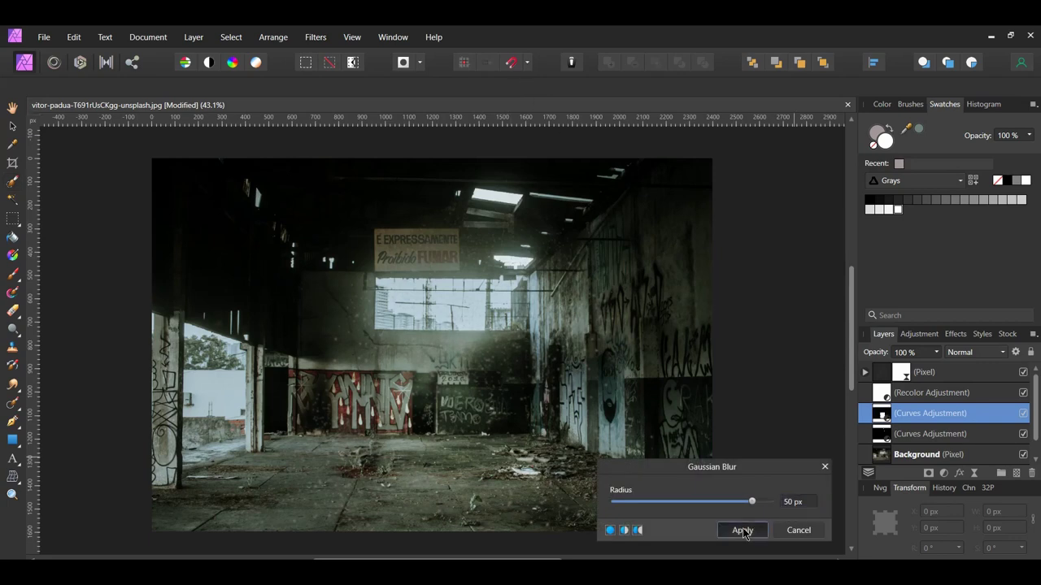
pyautogui.click(745, 530)
# Hide all five edited layers to compare against the original photo
pyautogui.press('v')
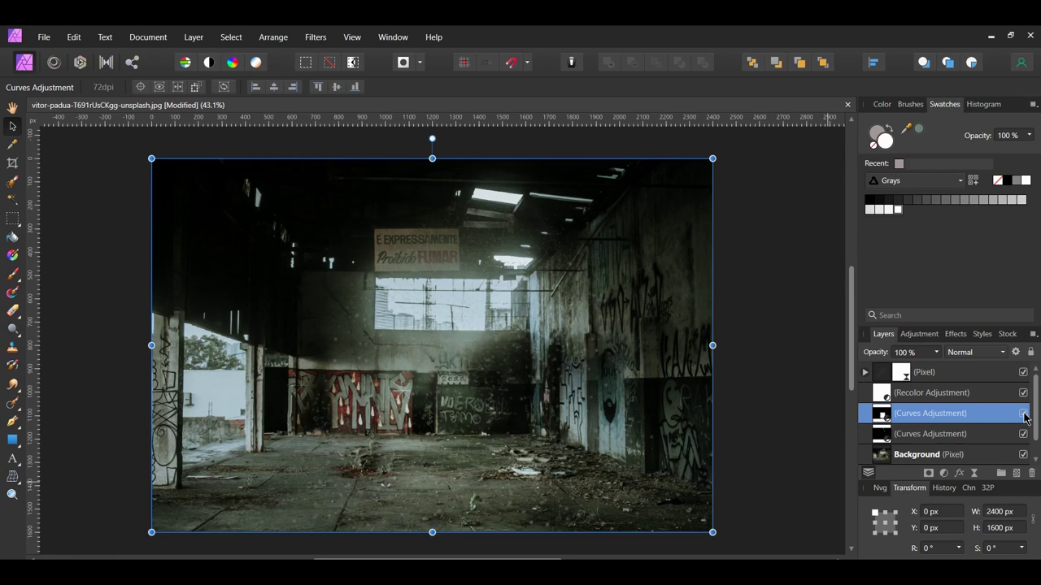
pyautogui.hotkey('ctrl', 'd')
pyautogui.click(1023, 374)
pyautogui.hotkey('ctrl', 'a')
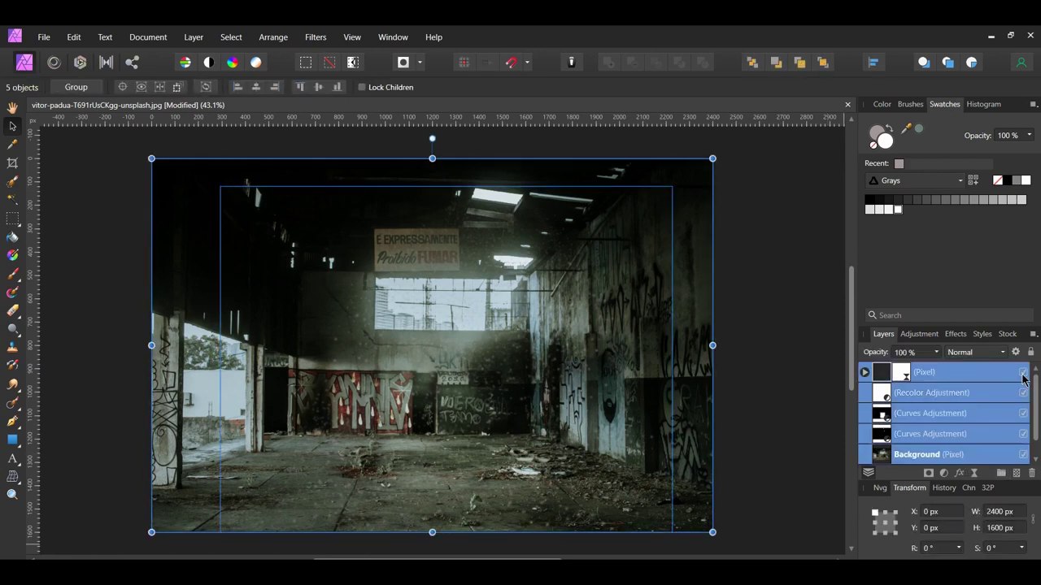
pyautogui.click(1023, 373)
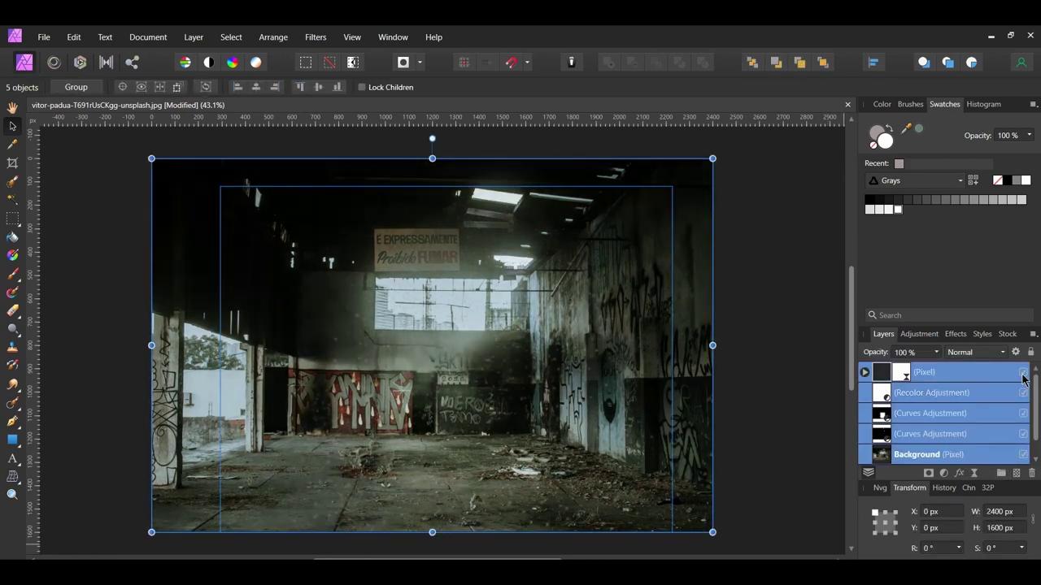